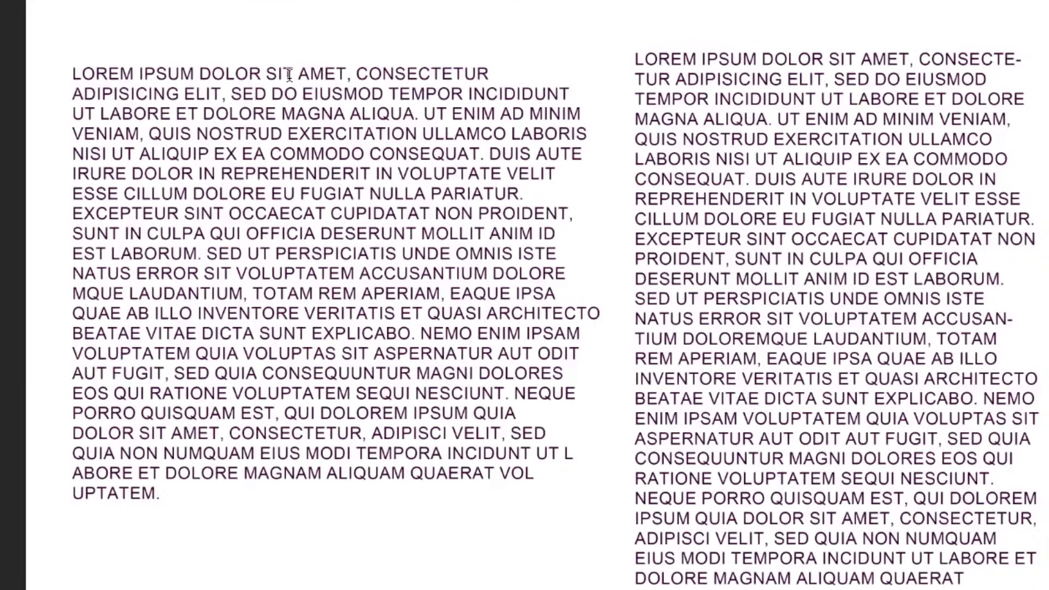
# Enter and commit edits on the left and right Lorem Ipsum columns several times
pyautogui.click(290, 74)
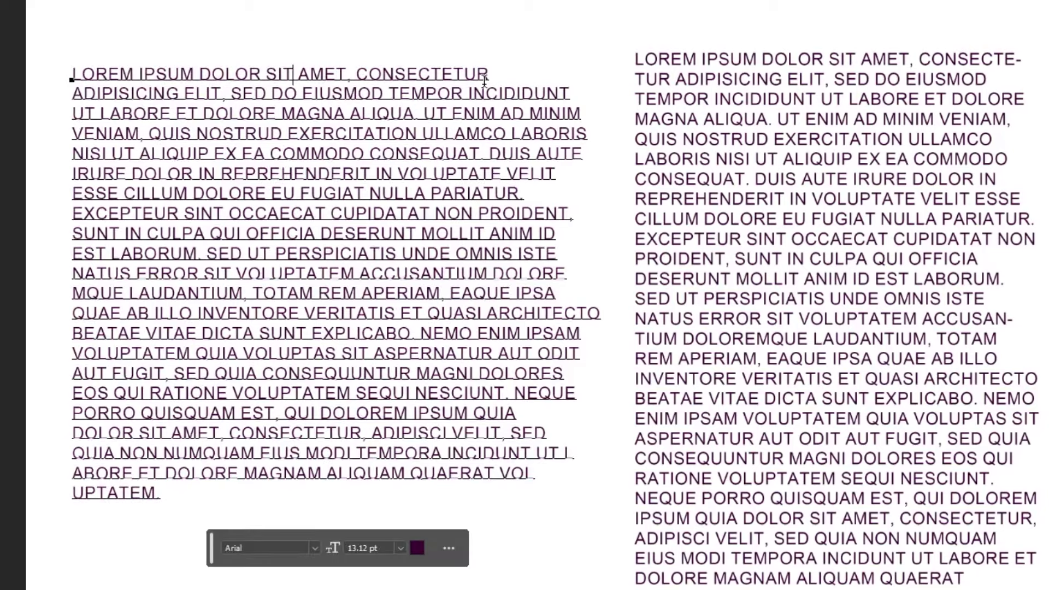
pyautogui.hotkey('ctrl', 'Return')
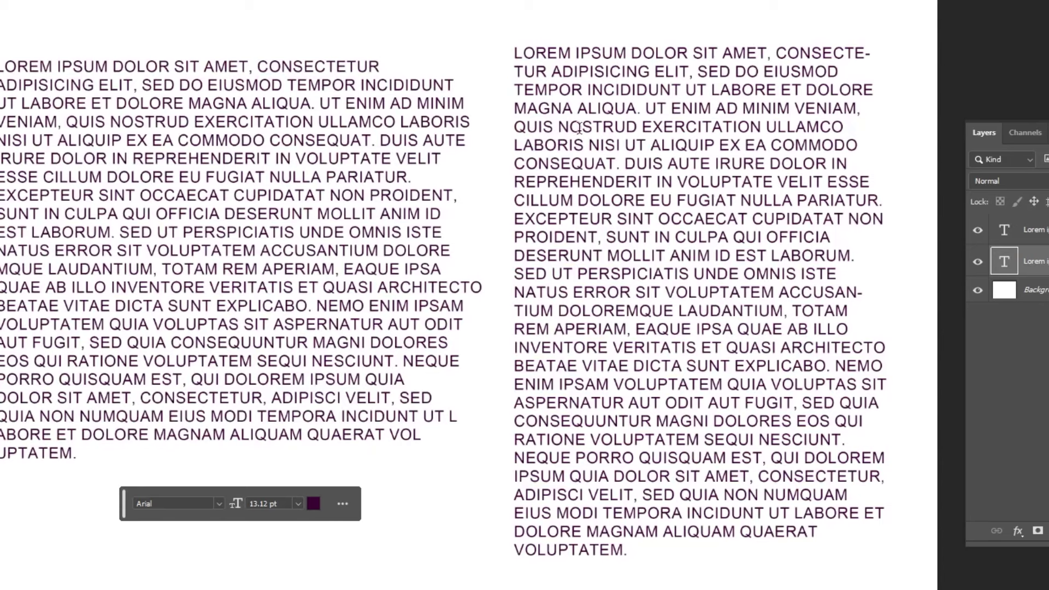
pyautogui.click(580, 127)
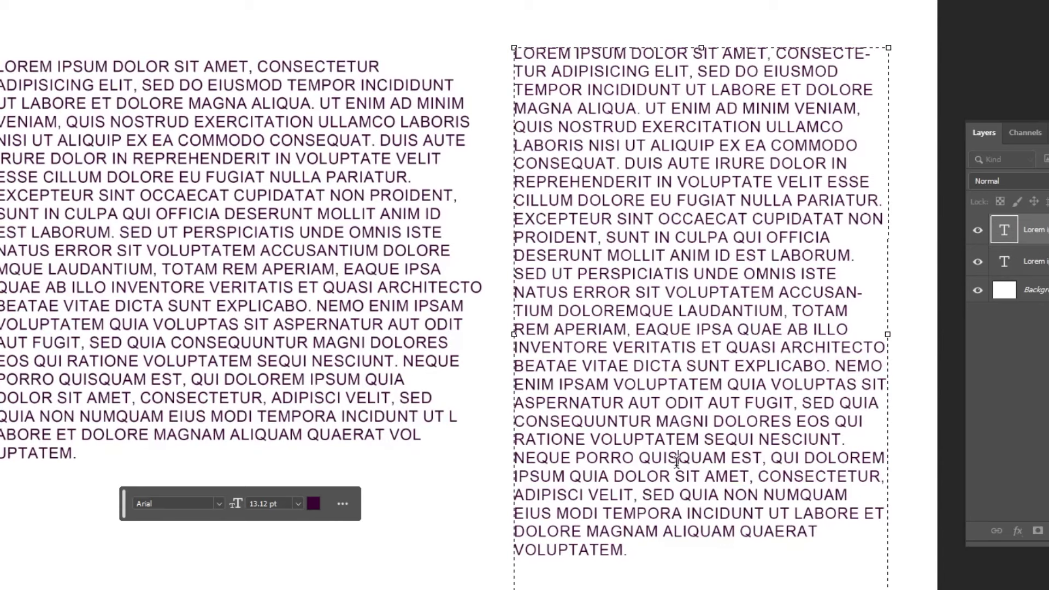
pyautogui.press('Escape')
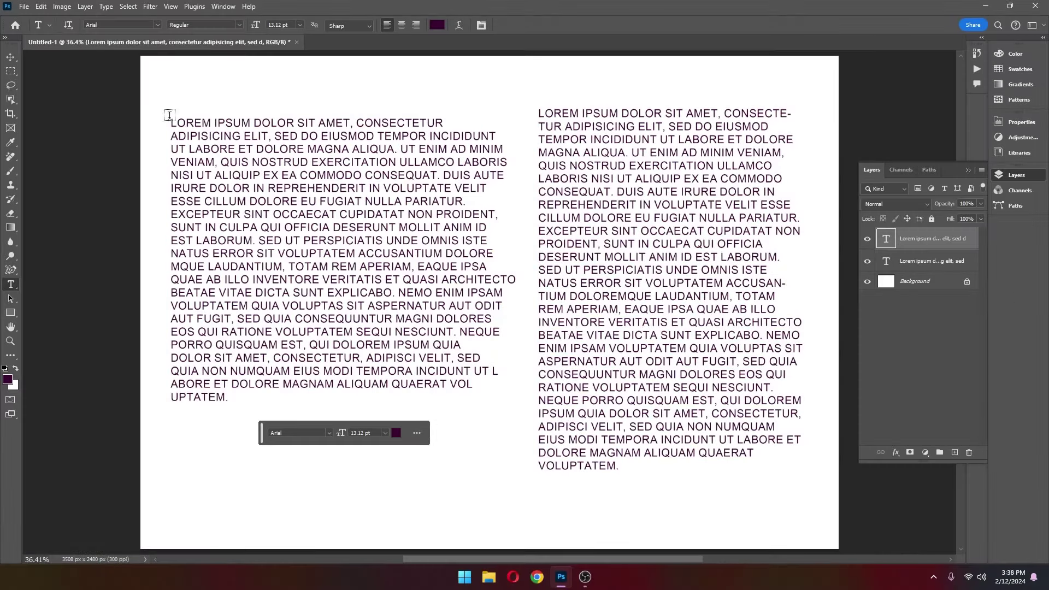
pyautogui.click(328, 137)
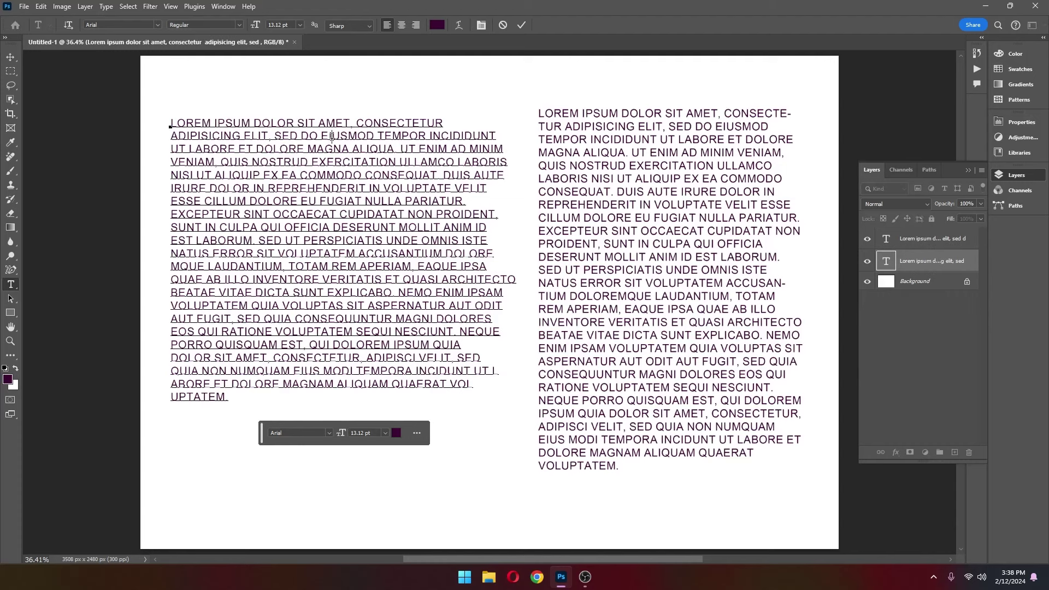
pyautogui.hotkey('ctrl', 'Return')
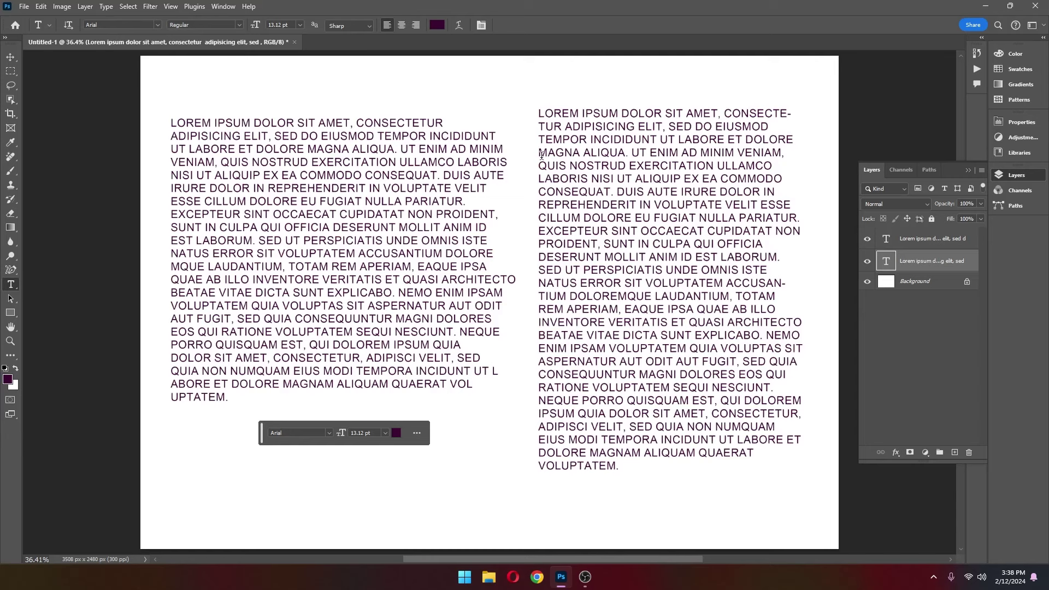
pyautogui.click(561, 162)
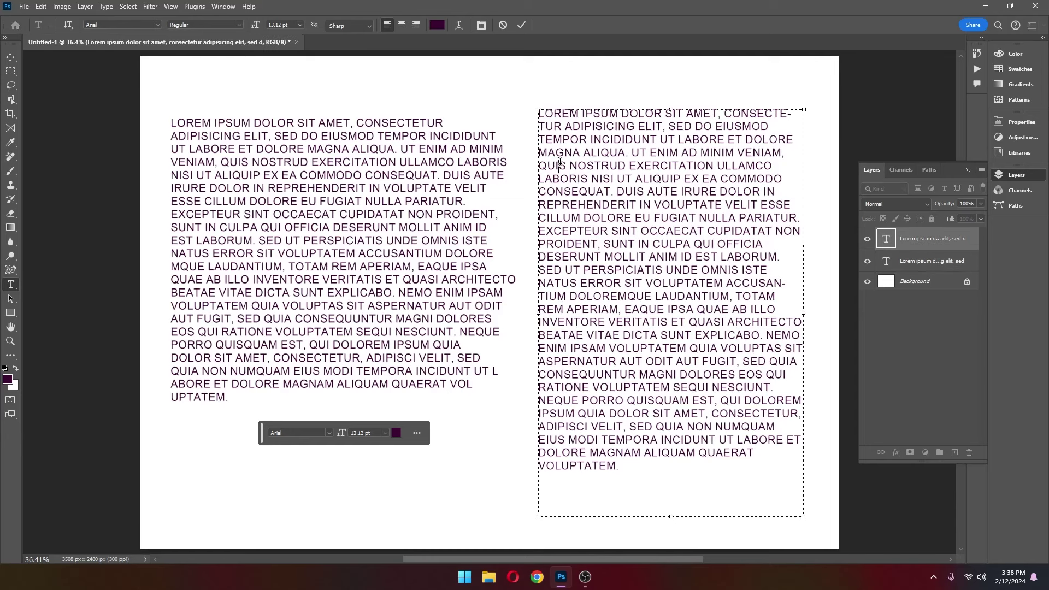
pyautogui.hotkey('ctrl', 'Return')
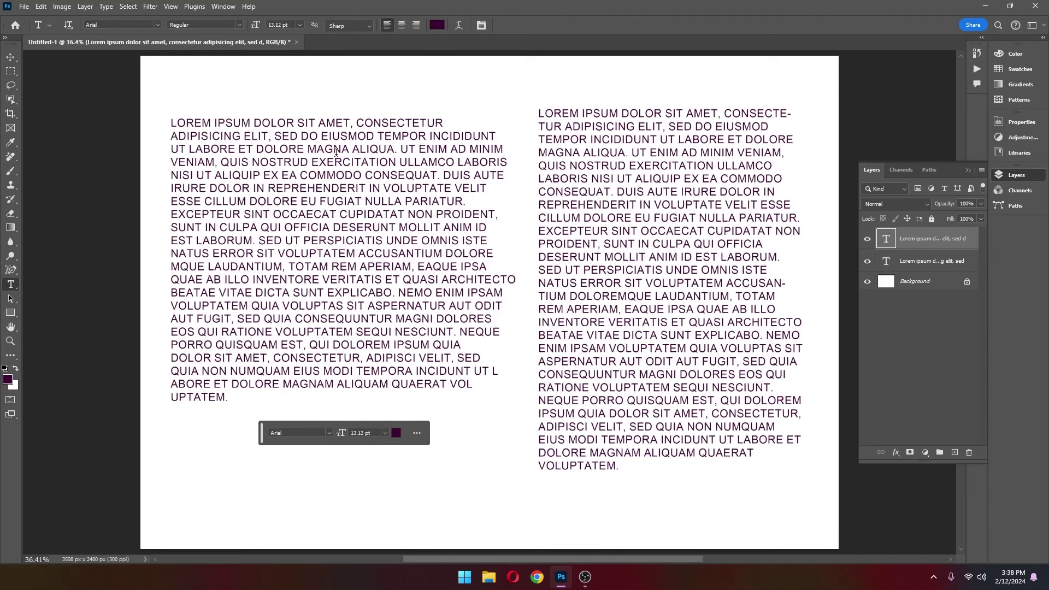
pyautogui.click(353, 155)
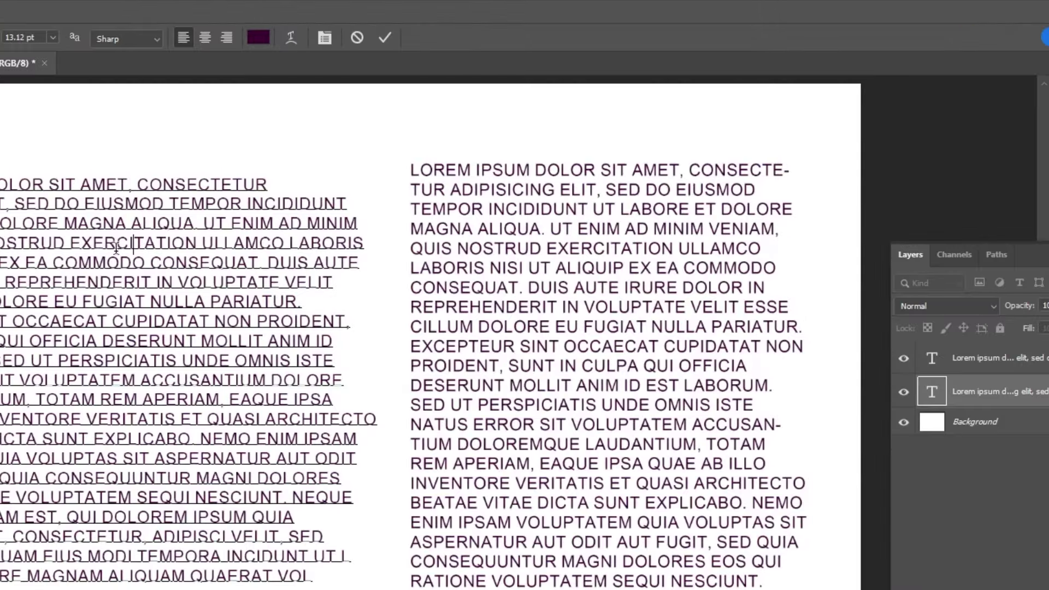
# Open the Character panel and turn off All Caps for all of the left column's text
pyautogui.click(325, 37)
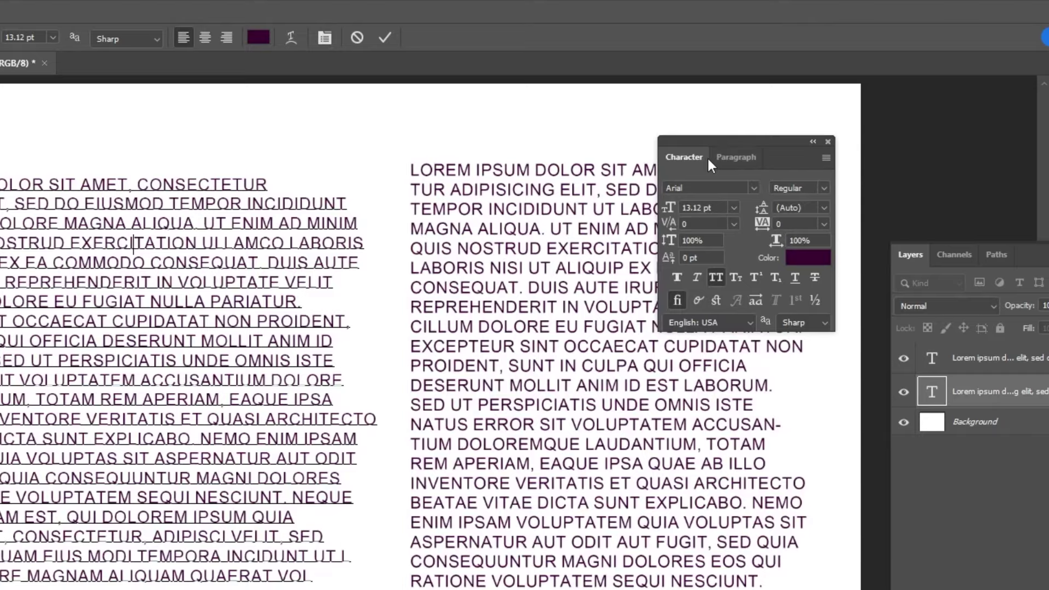
pyautogui.hotkey('ctrl', 'a')
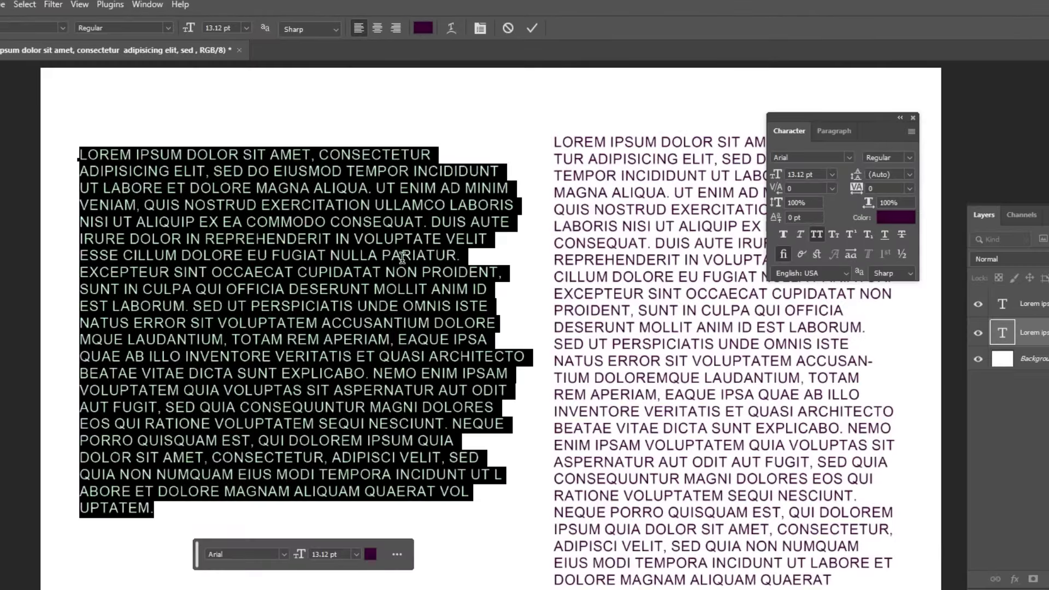
pyautogui.click(815, 235)
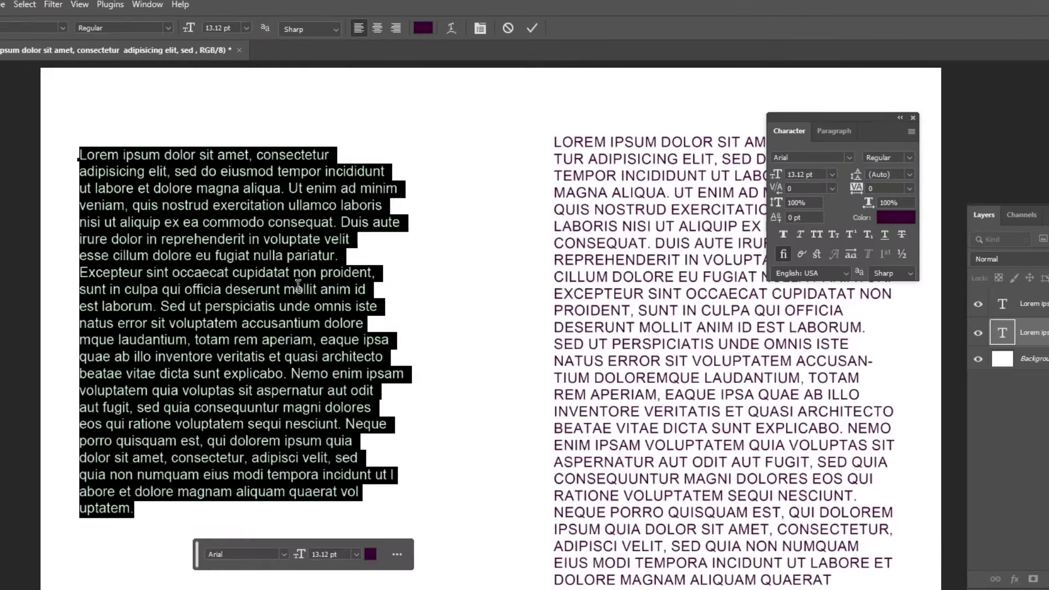
pyautogui.click(252, 284)
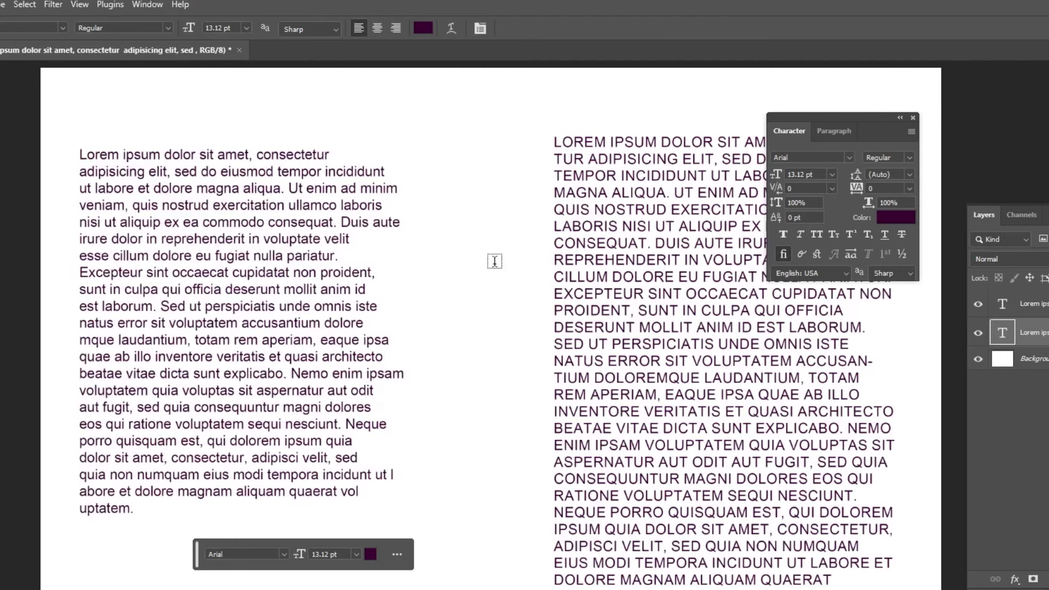
# Turn off All Caps for the right column, then reselect all of the left column's text
pyautogui.click(634, 259)
pyautogui.hotkey('ctrl', 'a')
pyautogui.click(818, 236)
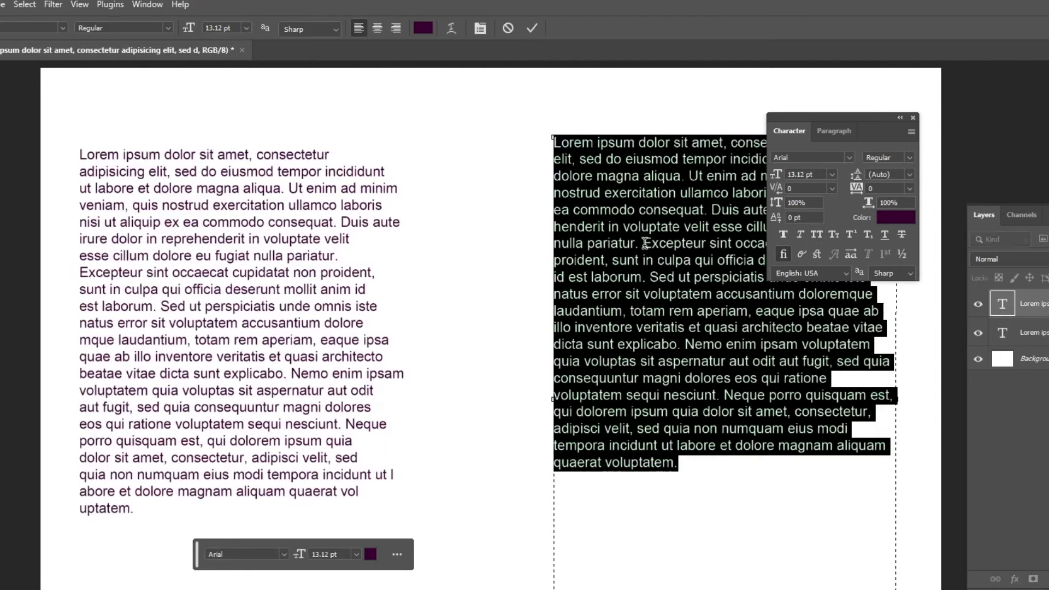
pyautogui.click(644, 242)
pyautogui.hotkey('ctrl', 'Return')
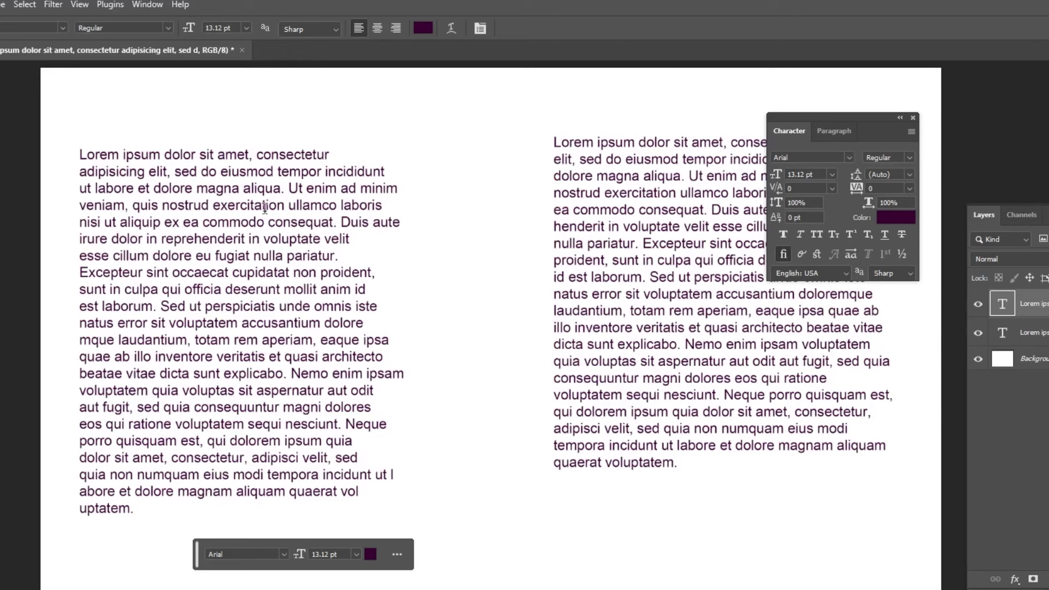
pyautogui.click(289, 226)
pyautogui.hotkey('ctrl', 'a')
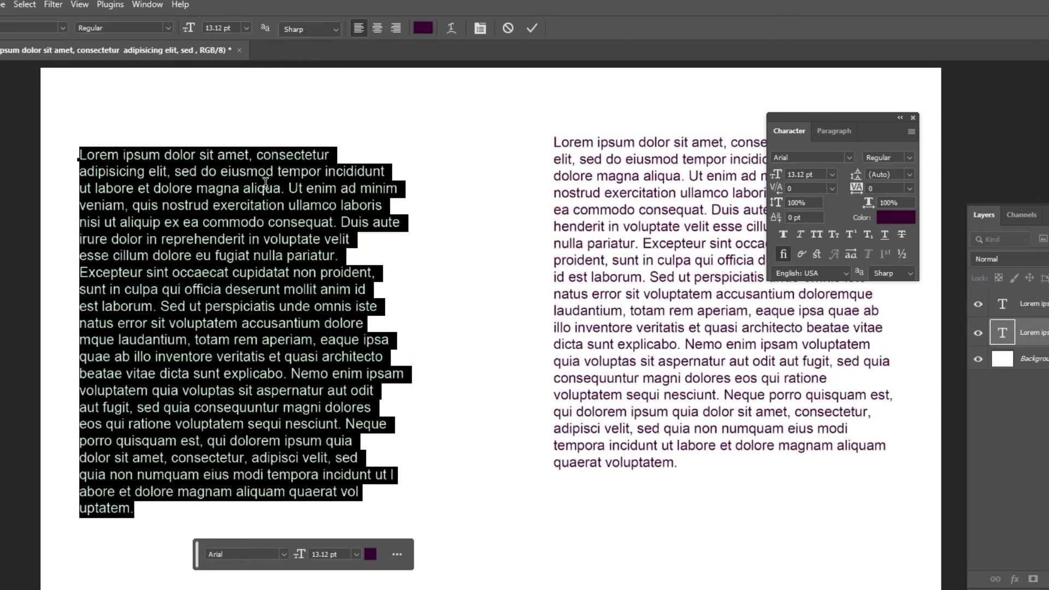
# Show the Paragraph settings for the right column and commit the left column's edit
pyautogui.click(331, 157)
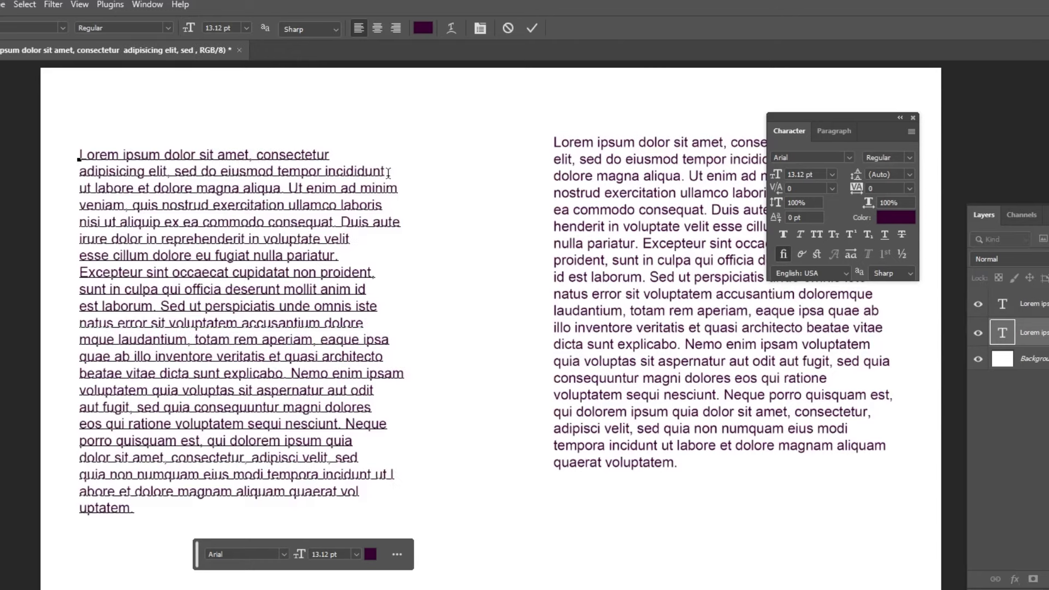
pyautogui.click(860, 456)
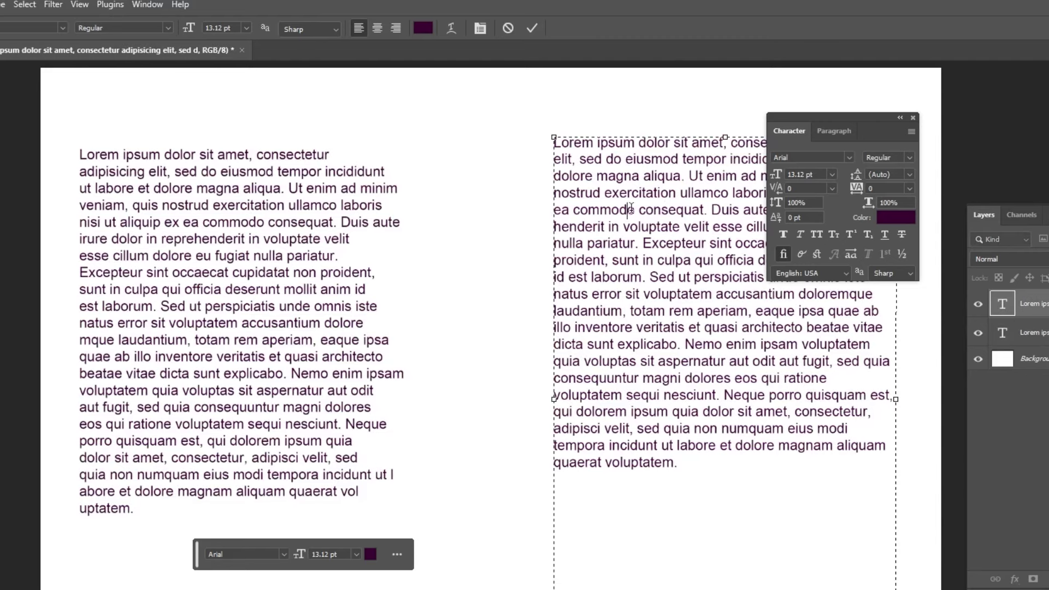
pyautogui.scroll(1, 859, 455)
pyautogui.scroll(1, 859, 455)
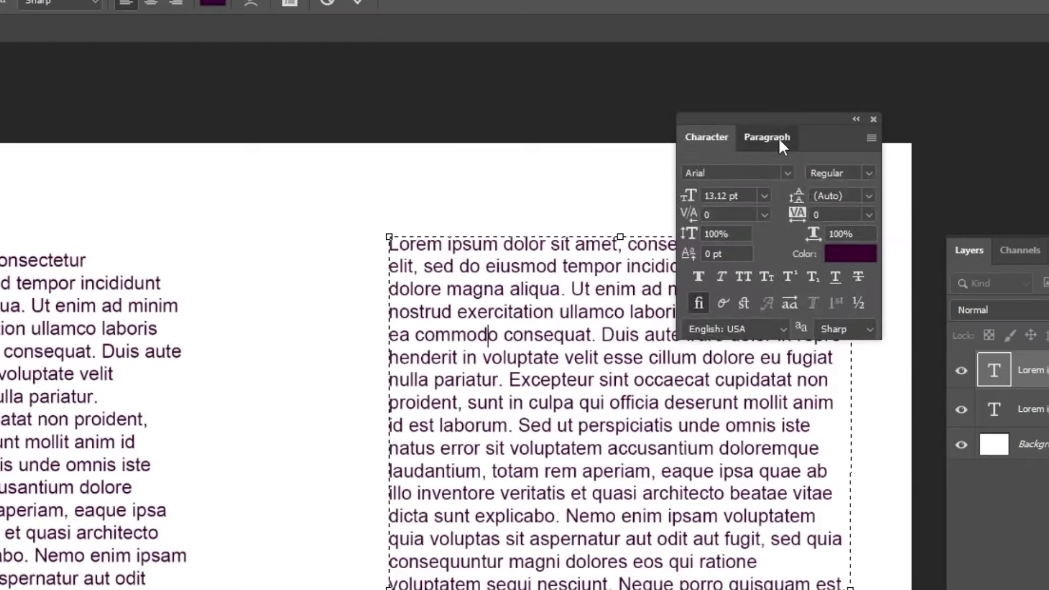
pyautogui.click(836, 132)
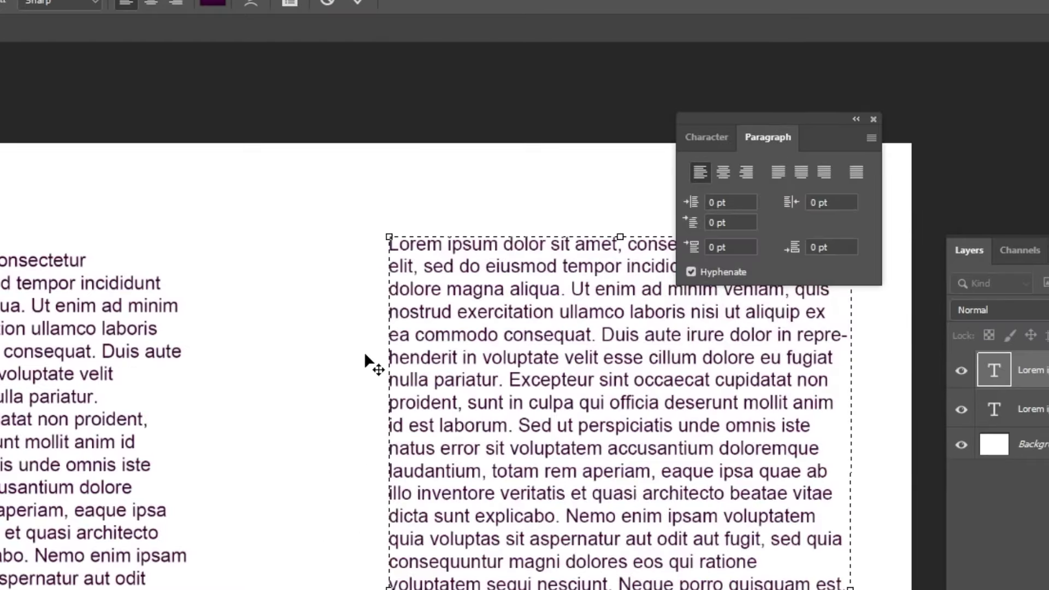
pyautogui.click(583, 358)
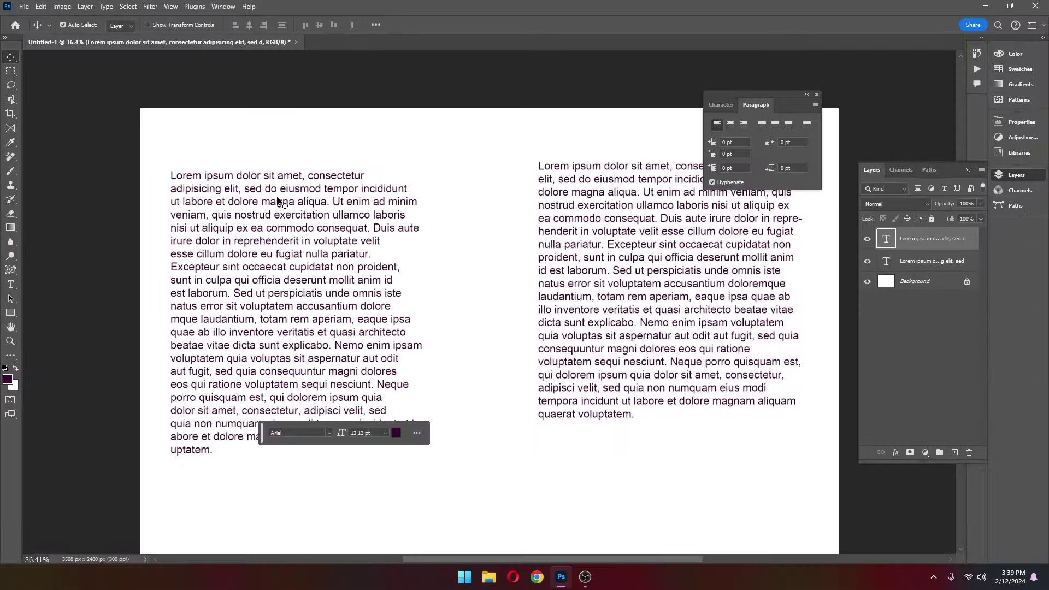
pyautogui.click(283, 204)
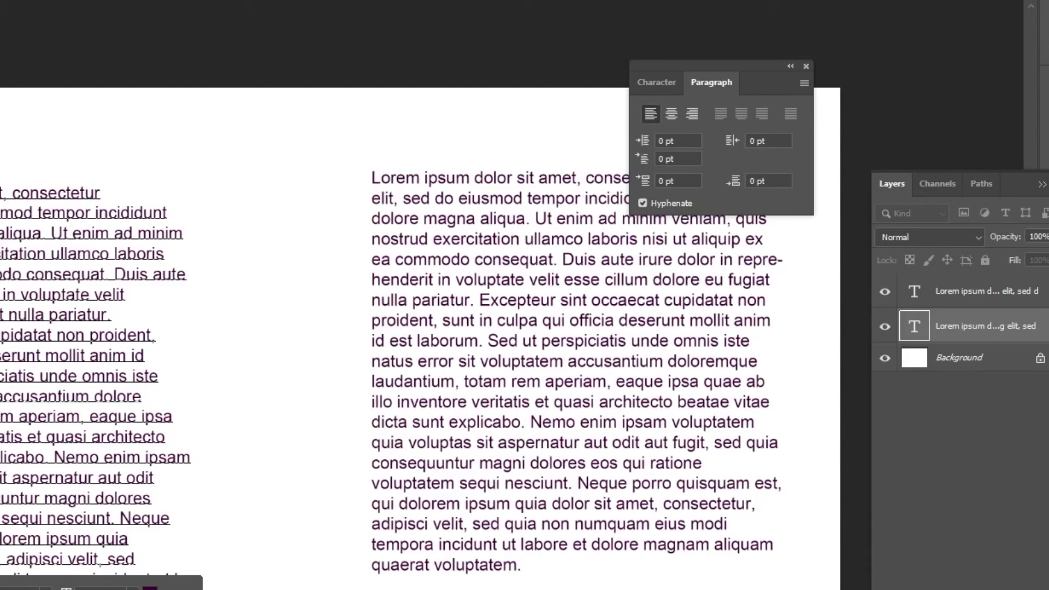
pyautogui.hotkey('ctrl', 'Return')
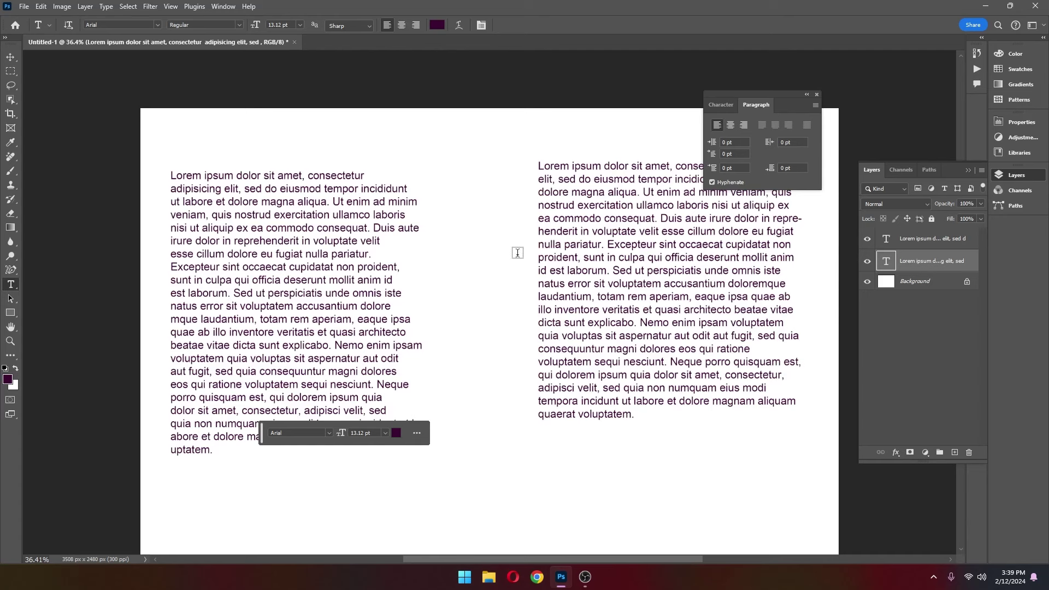
# Commit the right Lorem Ipsum column and hide the left column's text layer
pyautogui.click(581, 246)
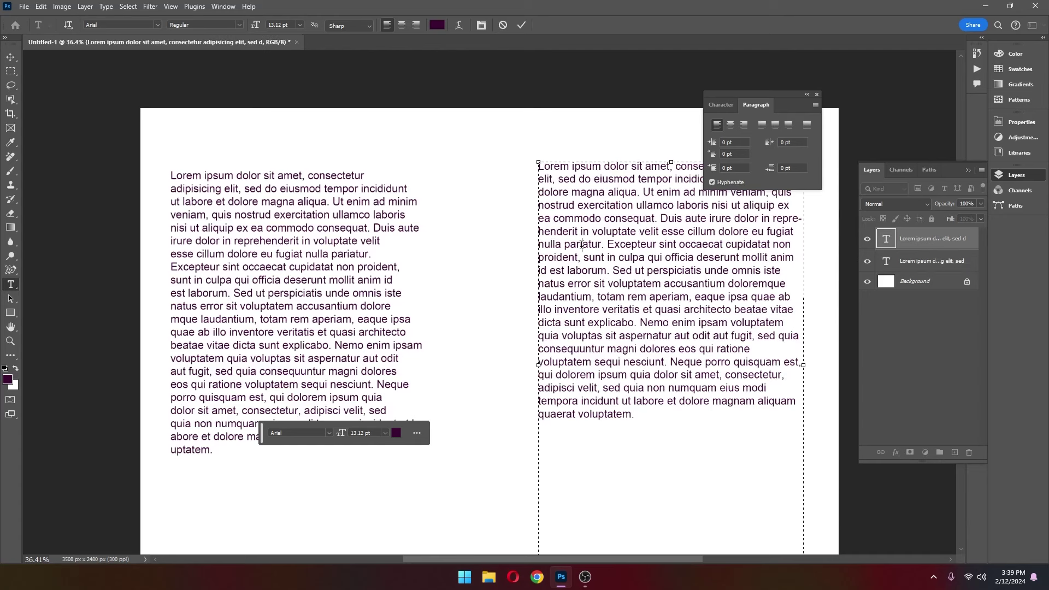
pyautogui.press('Escape')
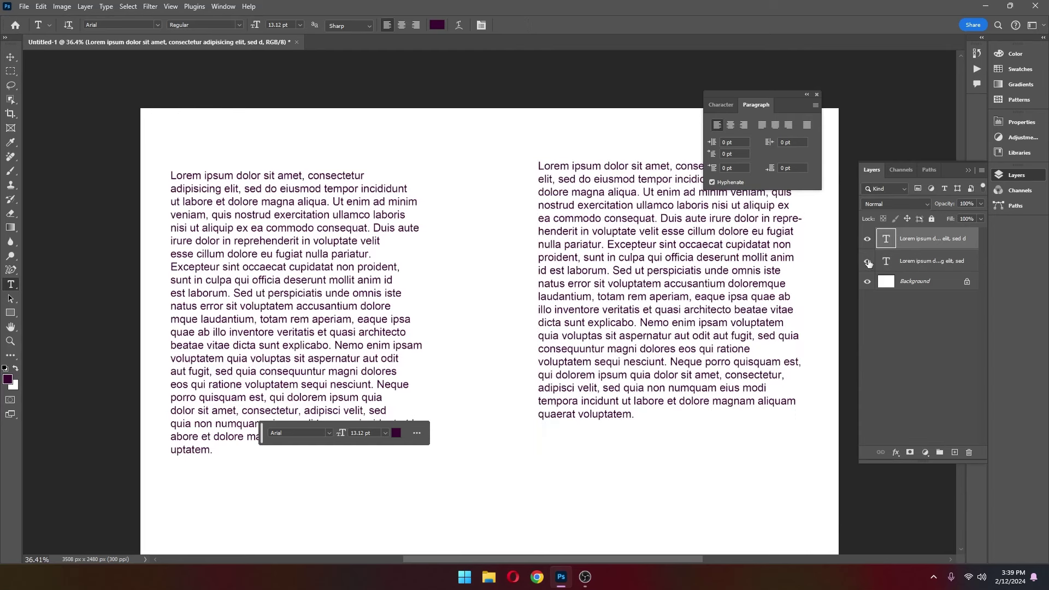
pyautogui.click(868, 262)
pyautogui.click(633, 204)
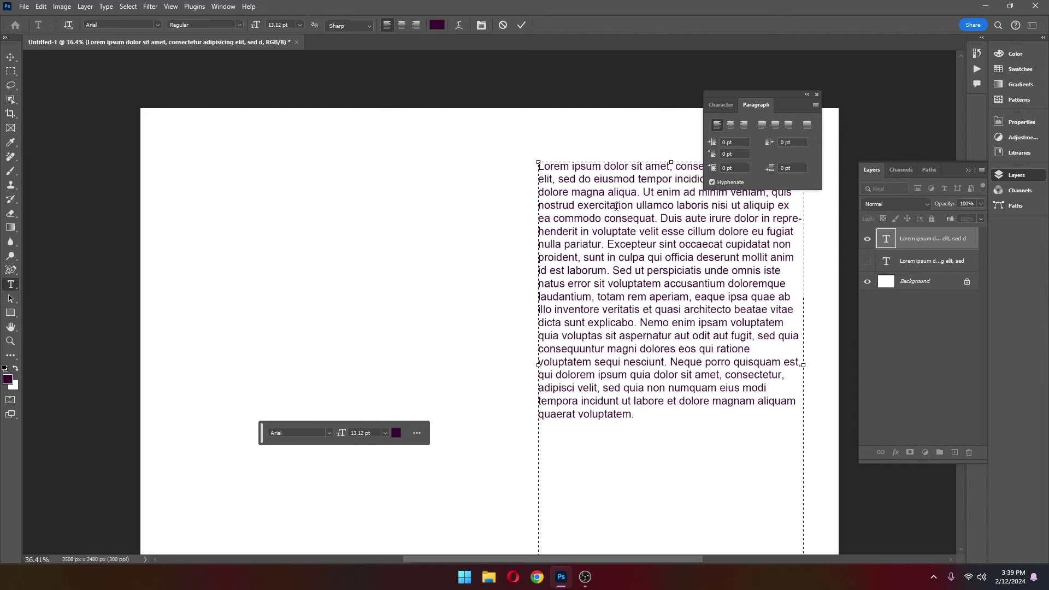
pyautogui.press('Escape')
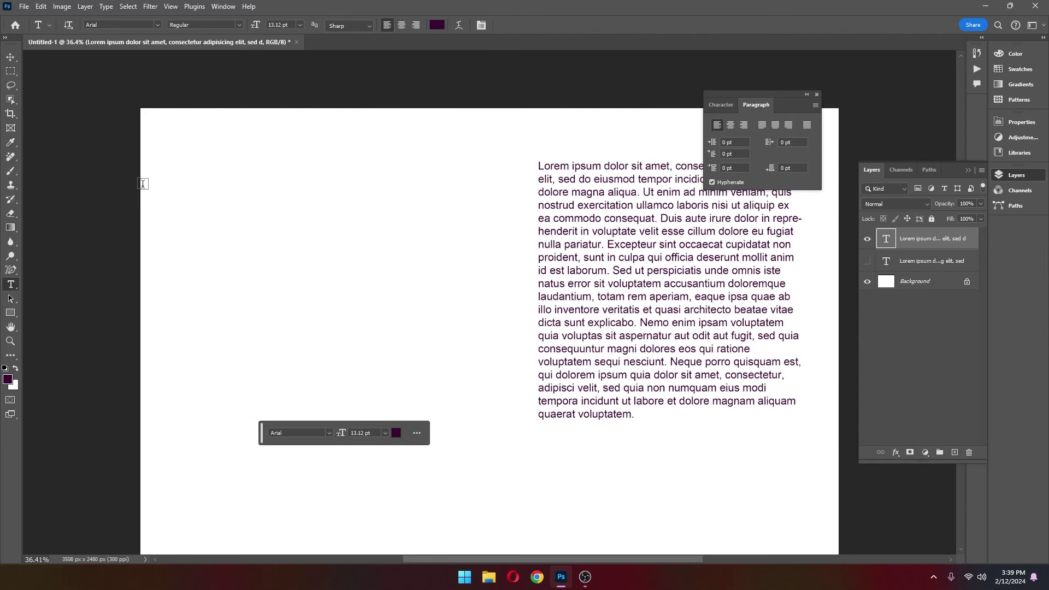
# Add a trial placeholder text on the page, then delete its layer
pyautogui.click(200, 201)
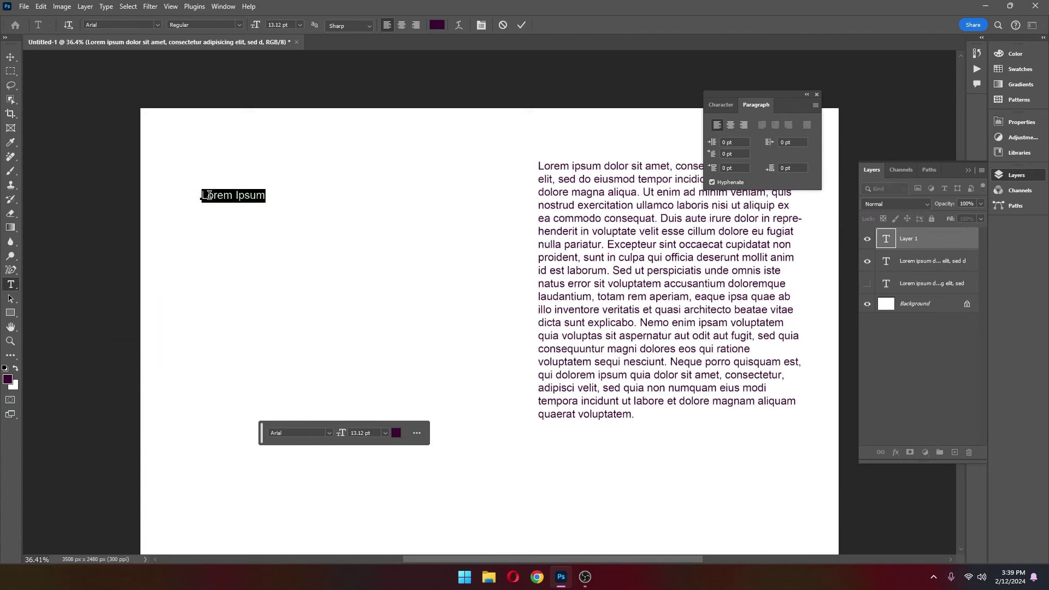
pyautogui.press('Escape')
pyautogui.press('Delete')
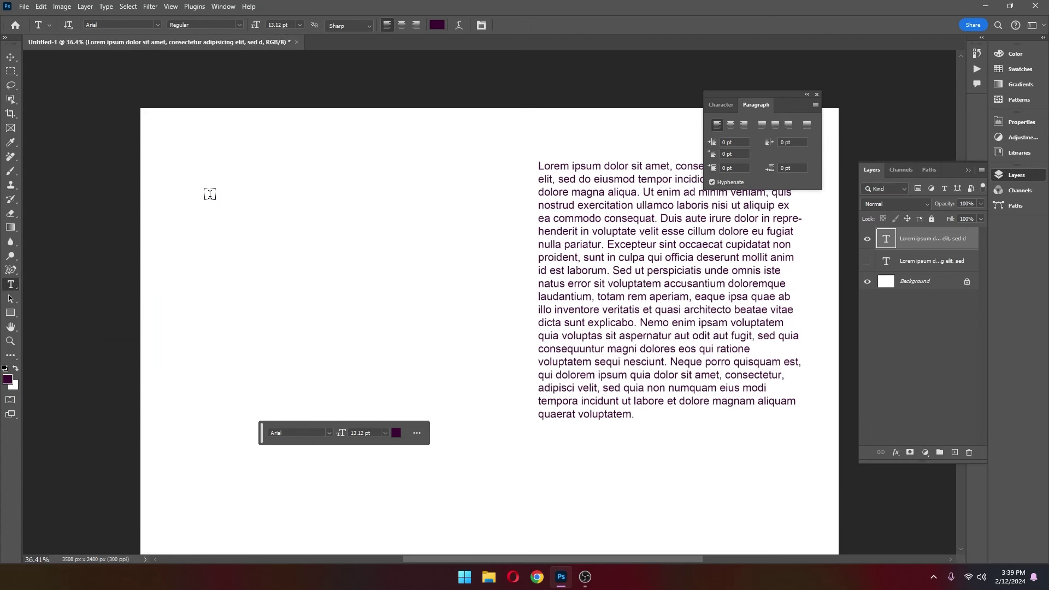
# Draw a tall text box at left and fill it with Lorem Ipsum placeholder paragraphs
pyautogui.moveTo(178, 163); pyautogui.dragTo(482, 537)
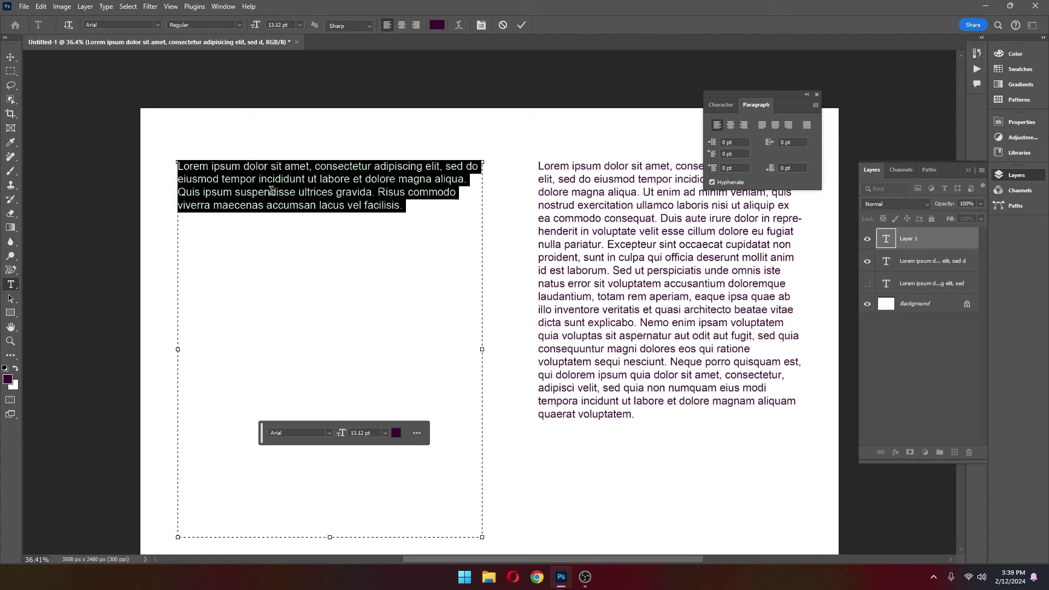
pyautogui.click(407, 209)
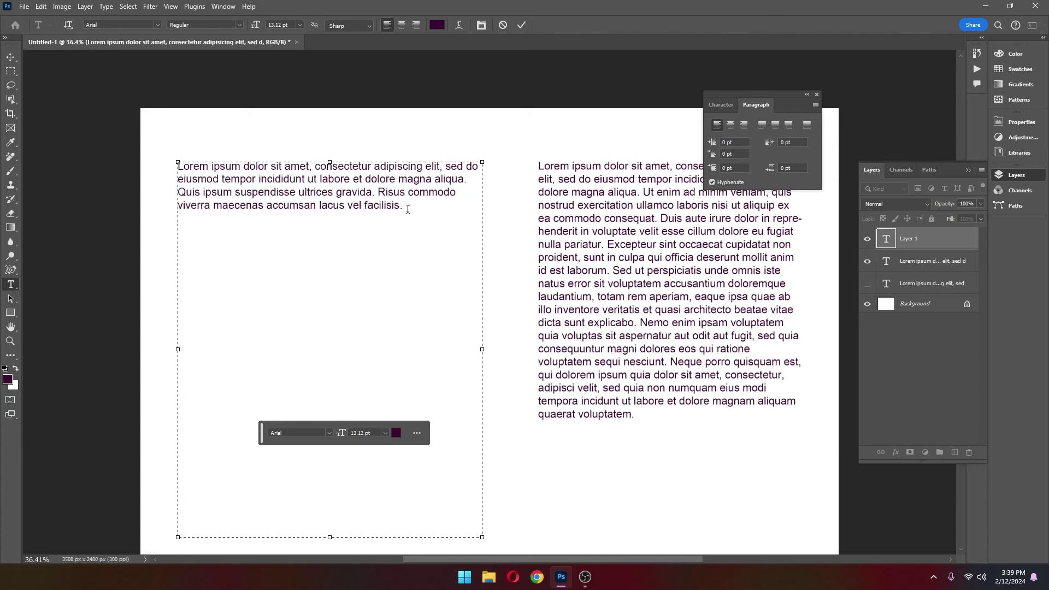
pyautogui.click(106, 7)
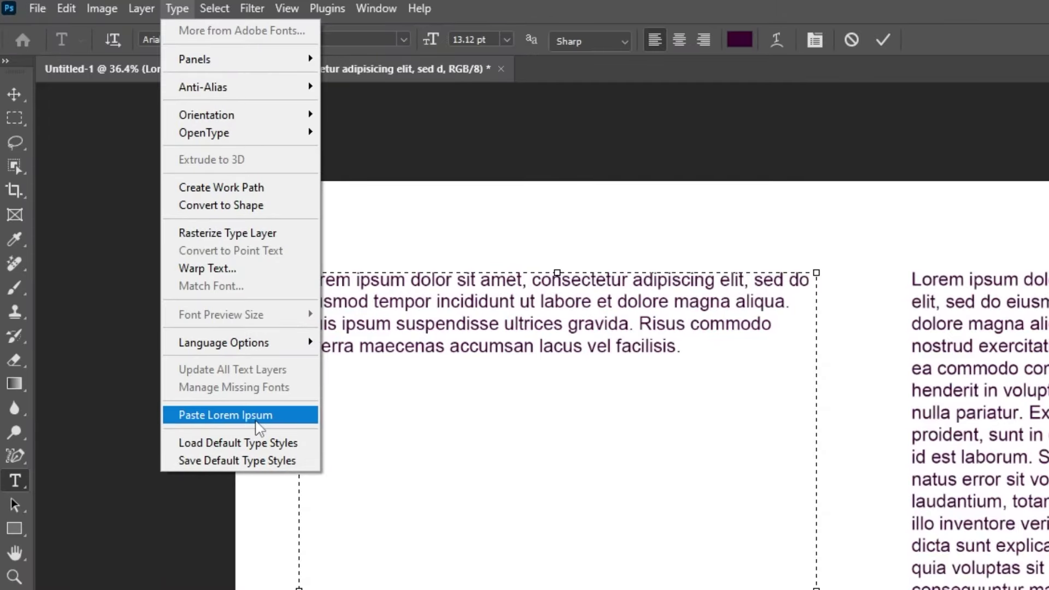
pyautogui.click(257, 420)
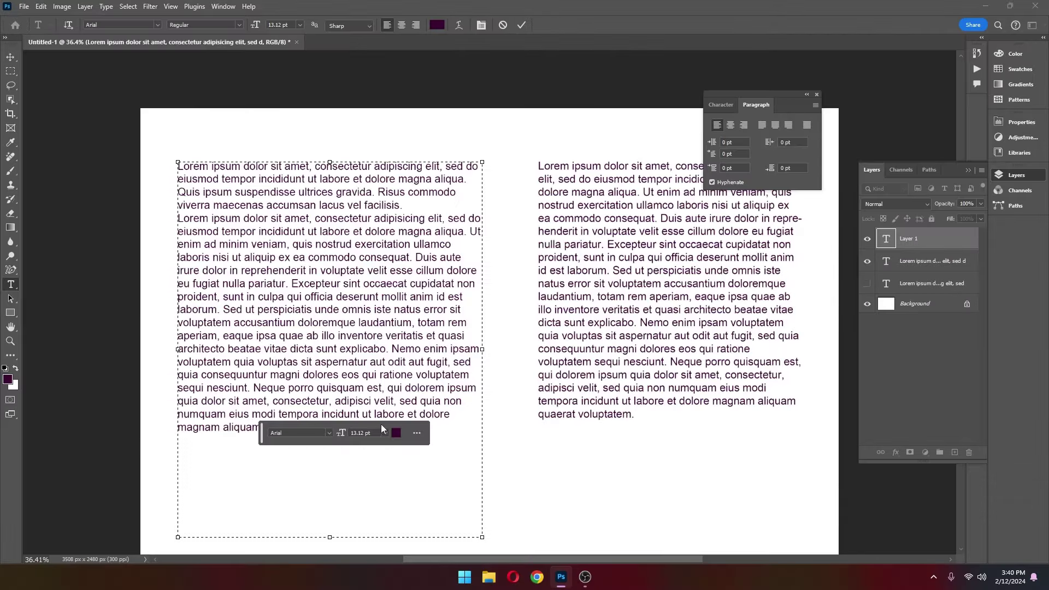
pyautogui.scroll(-2, 413, 386)
pyautogui.scroll(-1, 412, 386)
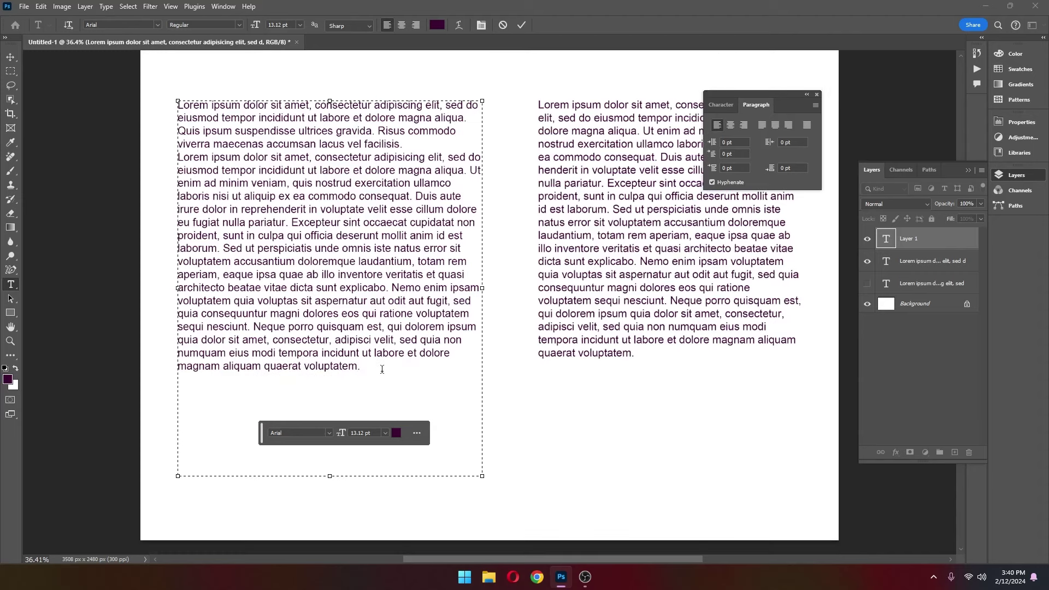
pyautogui.click(110, 6)
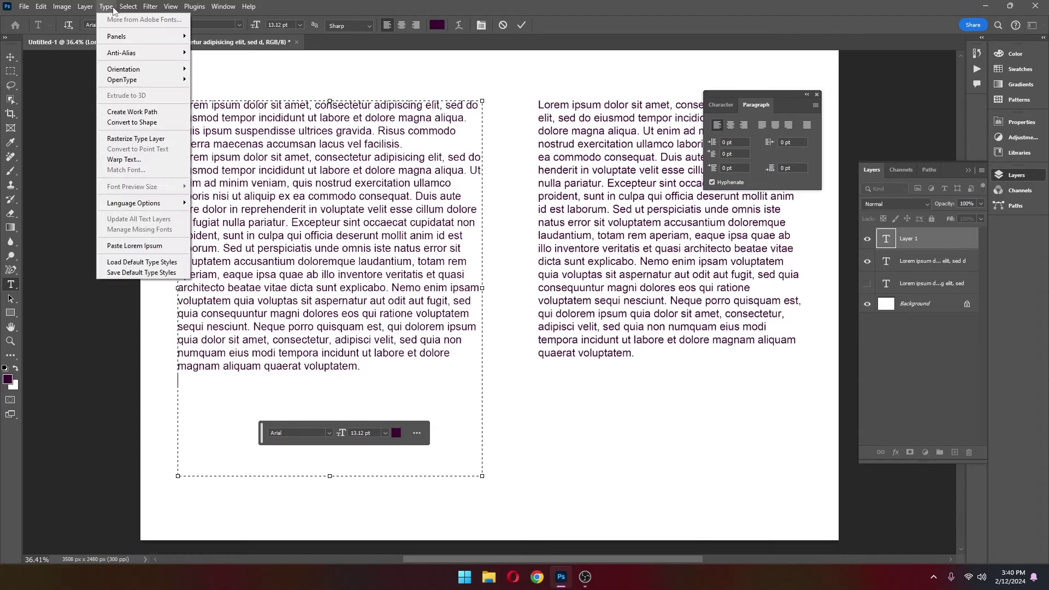
pyautogui.click(131, 244)
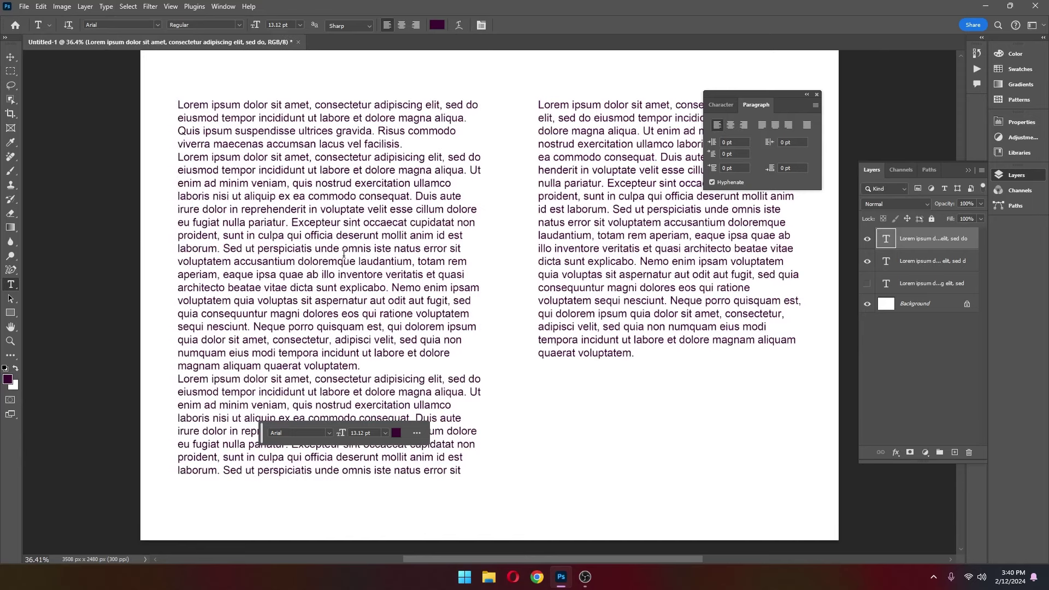
# Select all the Lorem Ipsum text in the new left text box
pyautogui.scroll(2, 351, 244)
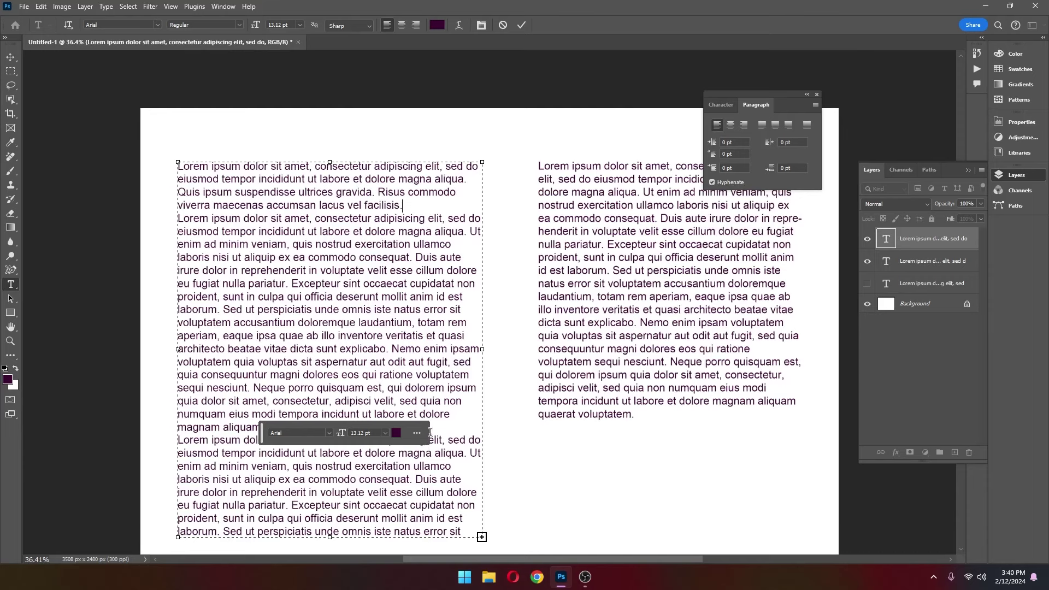
pyautogui.scroll(-2, 431, 432)
pyautogui.click(370, 375)
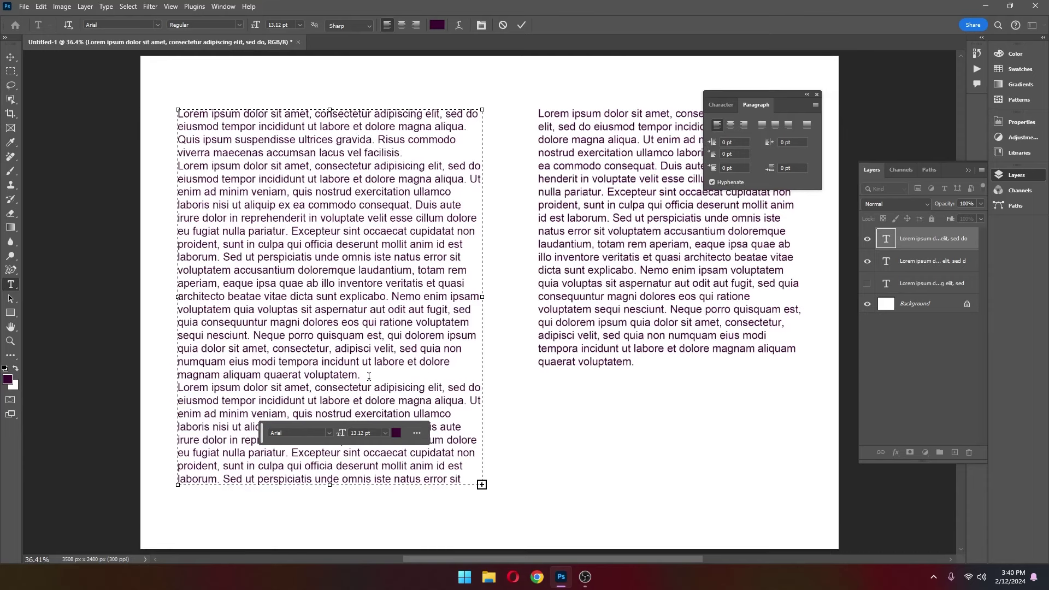
pyautogui.hotkey('ctrl', 'a')
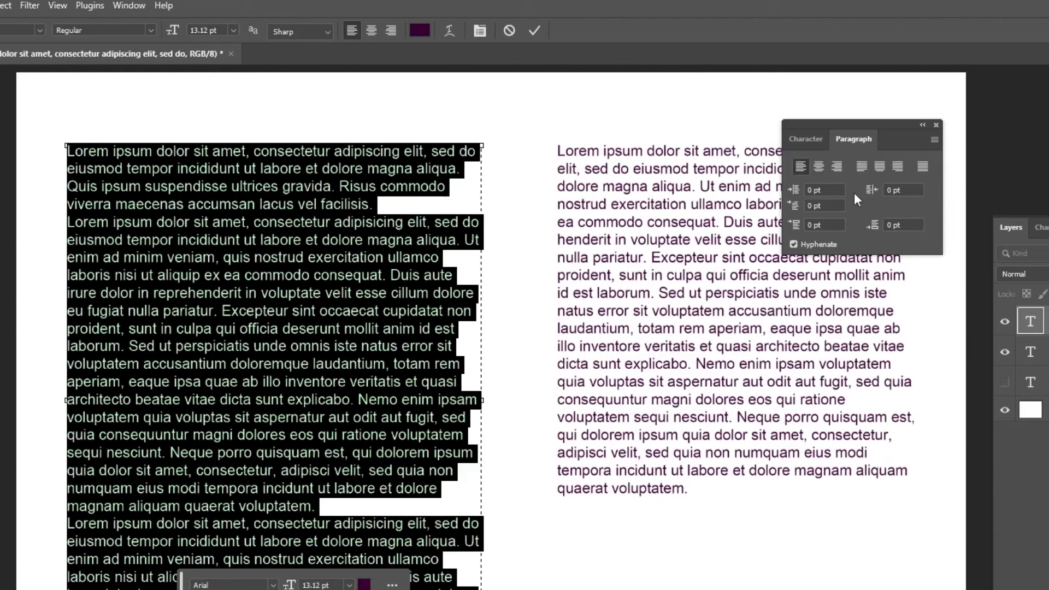
# Apply Justify Last Left to the left column's paragraphs
pyautogui.click(861, 166)
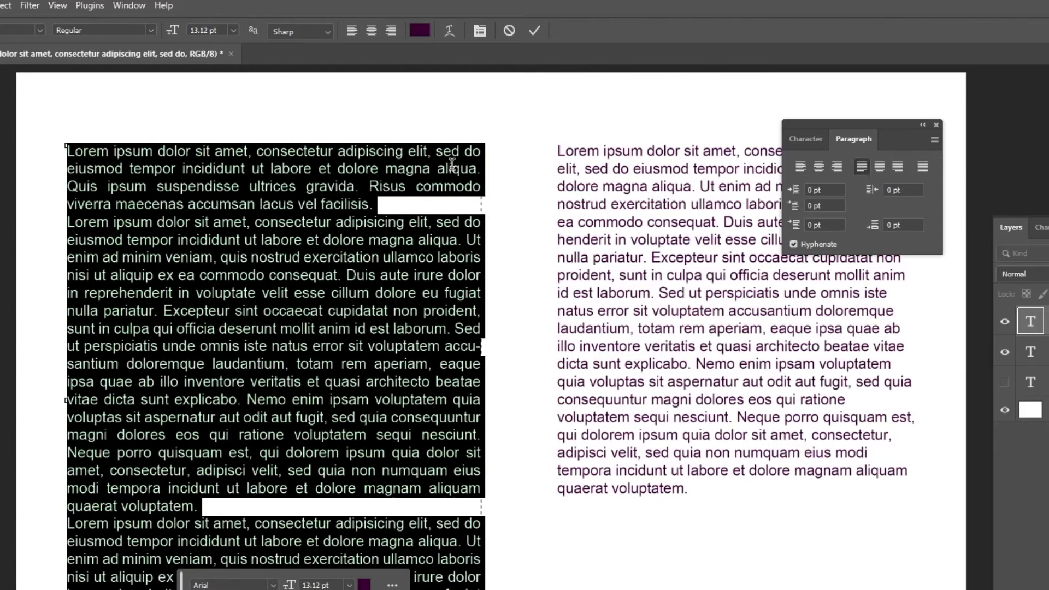
pyautogui.click(393, 204)
pyautogui.moveTo(277, 203)
pyautogui.mouseDown()
pyautogui.moveTo(362, 204)
pyautogui.moveTo(88, 213)
pyautogui.mouseUp()
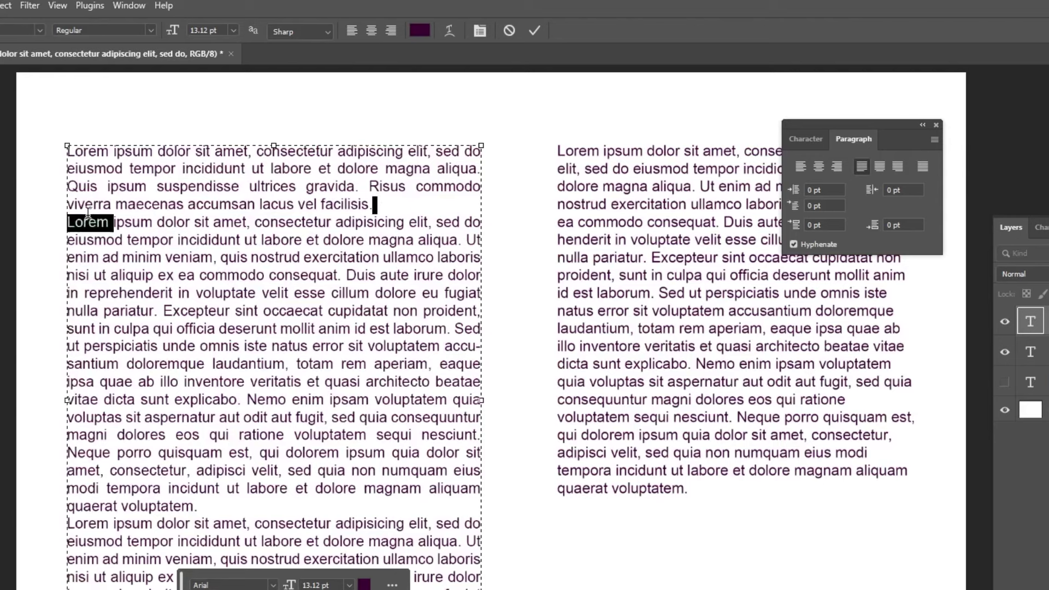
pyautogui.moveTo(200, 506); pyautogui.dragTo(75, 506)
pyautogui.scroll(-1, 273, 519)
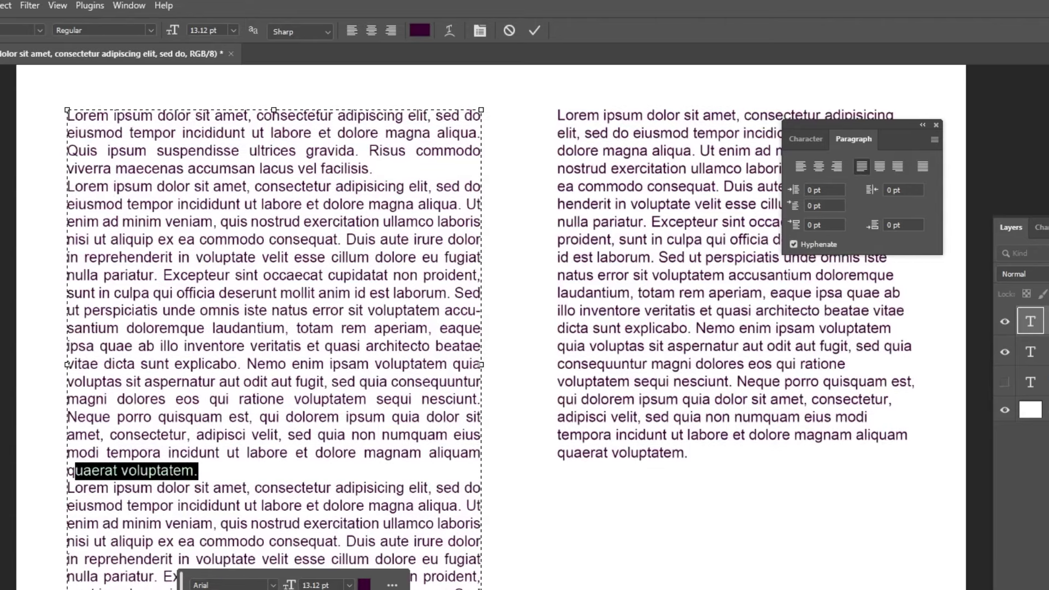
# Resize the left text box slightly narrower so the text reflows, and commit
pyautogui.moveTo(481, 365); pyautogui.dragTo(491, 364)
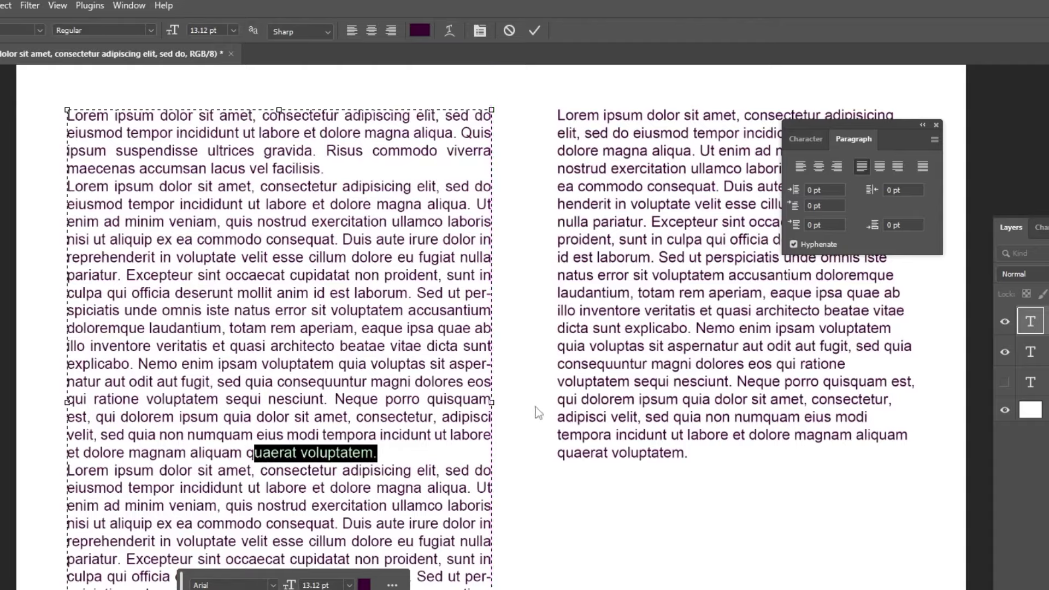
pyautogui.moveTo(492, 402)
pyautogui.mouseDown()
pyautogui.moveTo(654, 390)
pyautogui.moveTo(452, 381)
pyautogui.mouseUp()
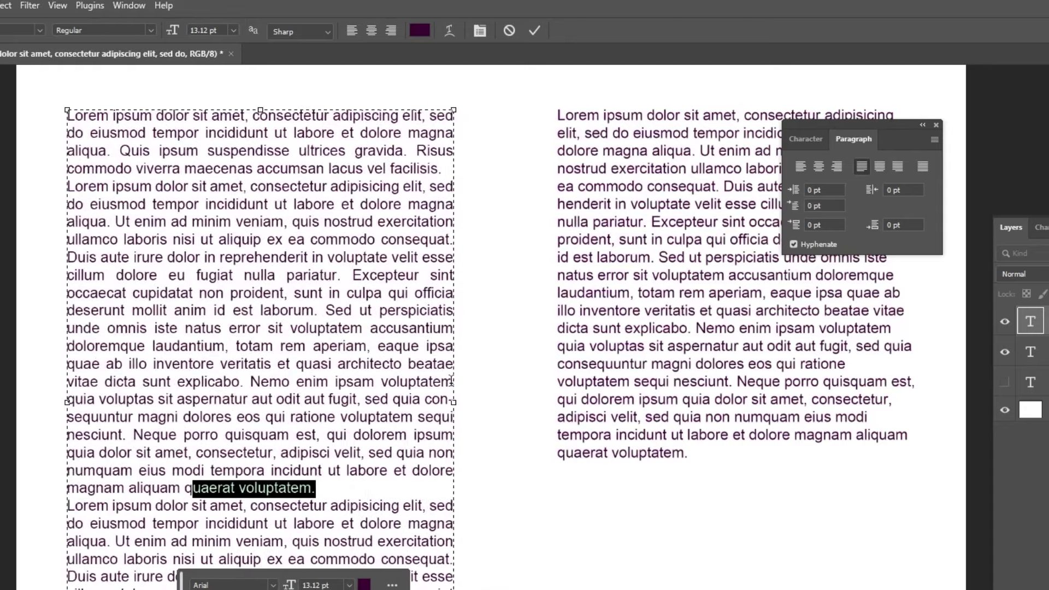
pyautogui.hotkey('ctrl', 'Return')
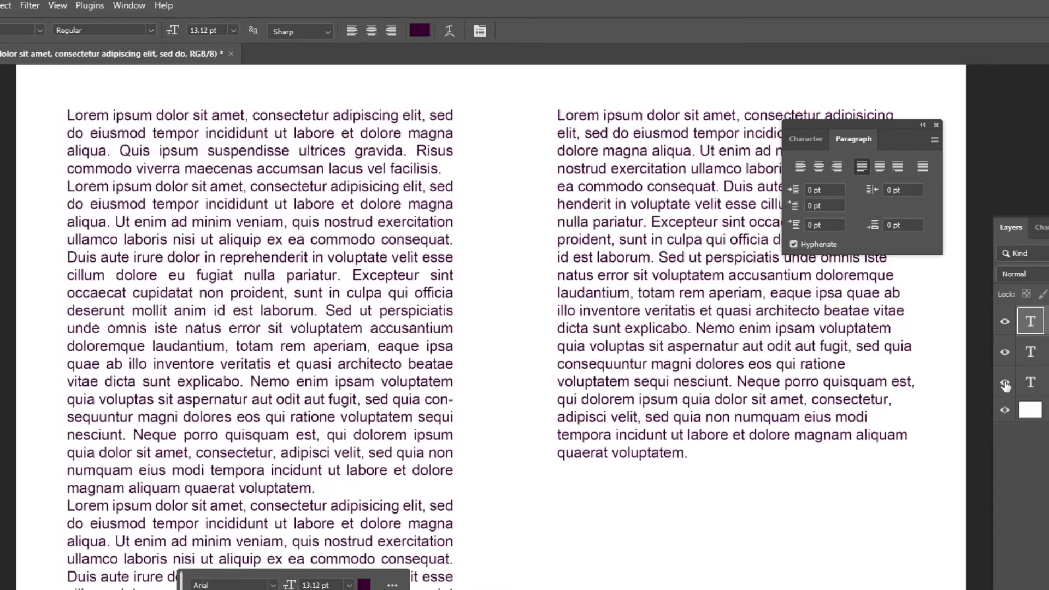
# Unhide the third text layer and move the justified block to the page's lower right
pyautogui.click(1005, 385)
pyautogui.hotkey('ctrl', 't')
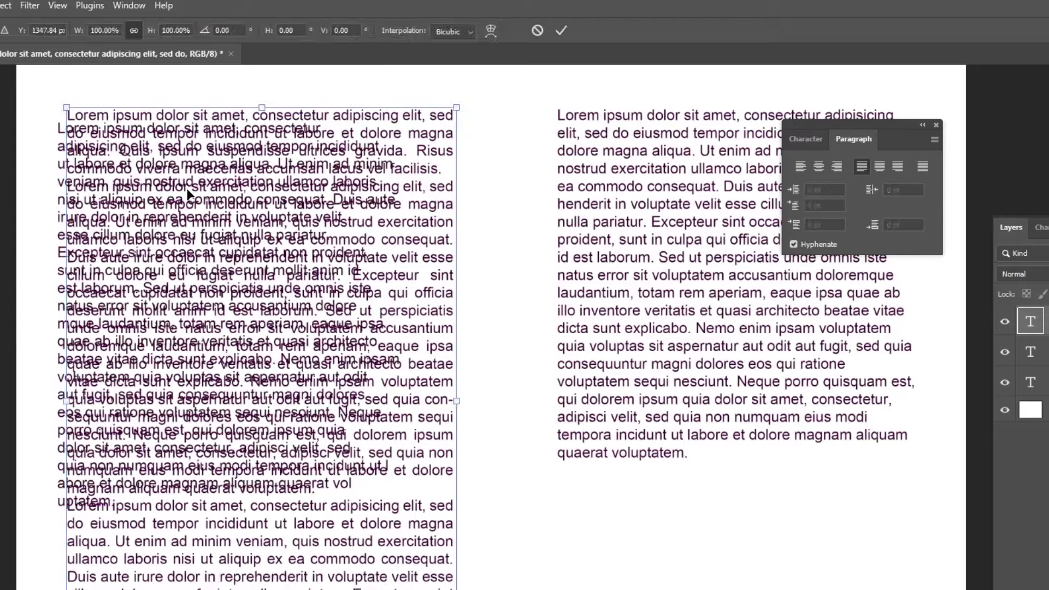
pyautogui.moveTo(189, 194); pyautogui.dragTo(616, 557)
pyautogui.press('Return')
pyautogui.click(669, 496)
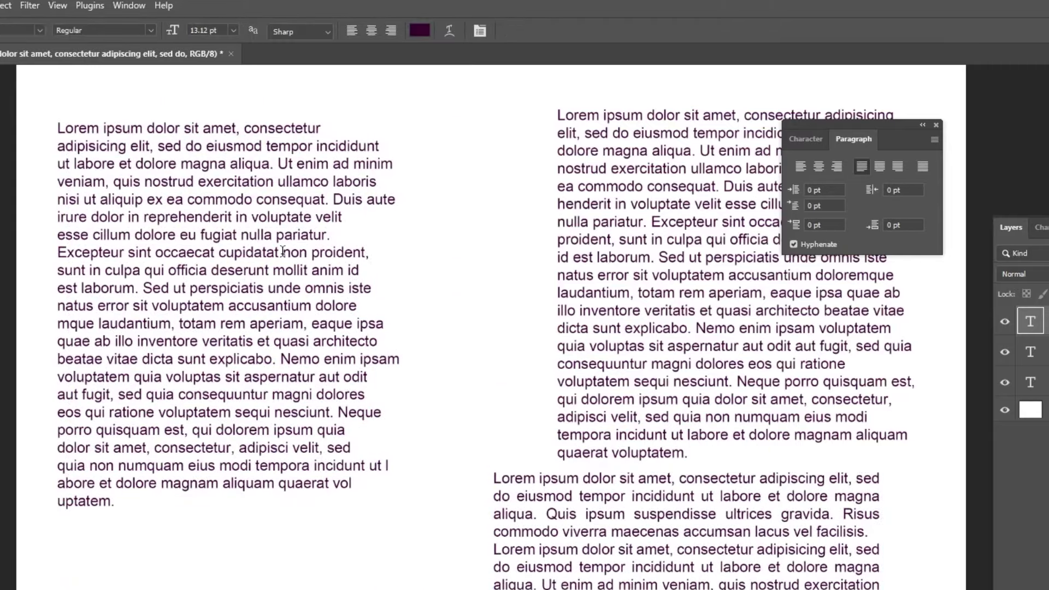
# Insert manual line breaks in the left text after 'c', 'eiusmod' and 'aliqua.'
pyautogui.click(249, 233)
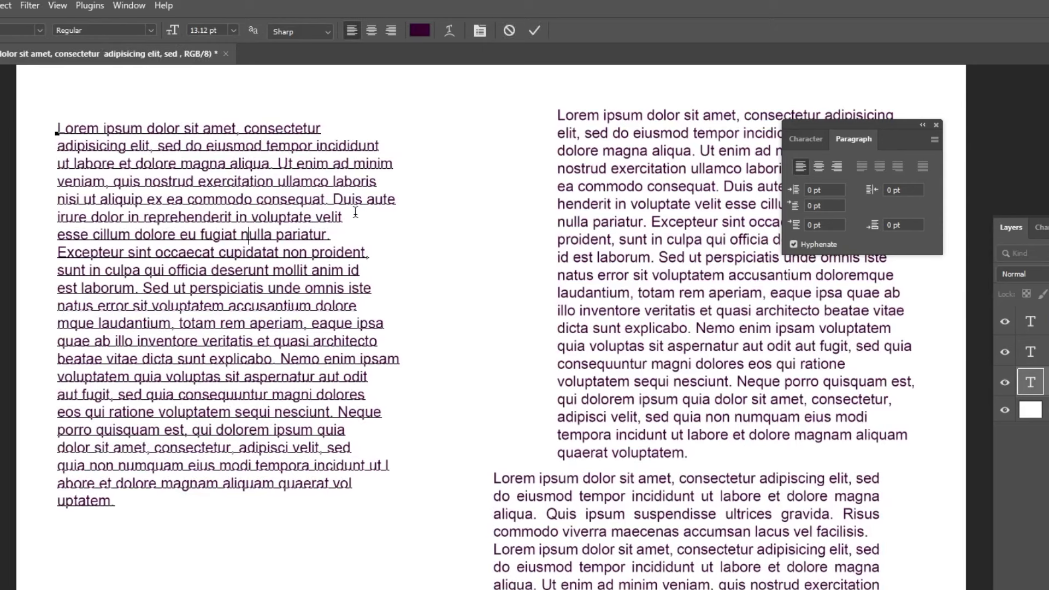
pyautogui.click(251, 129)
pyautogui.press('Return')
pyautogui.click(264, 164)
pyautogui.press('Return')
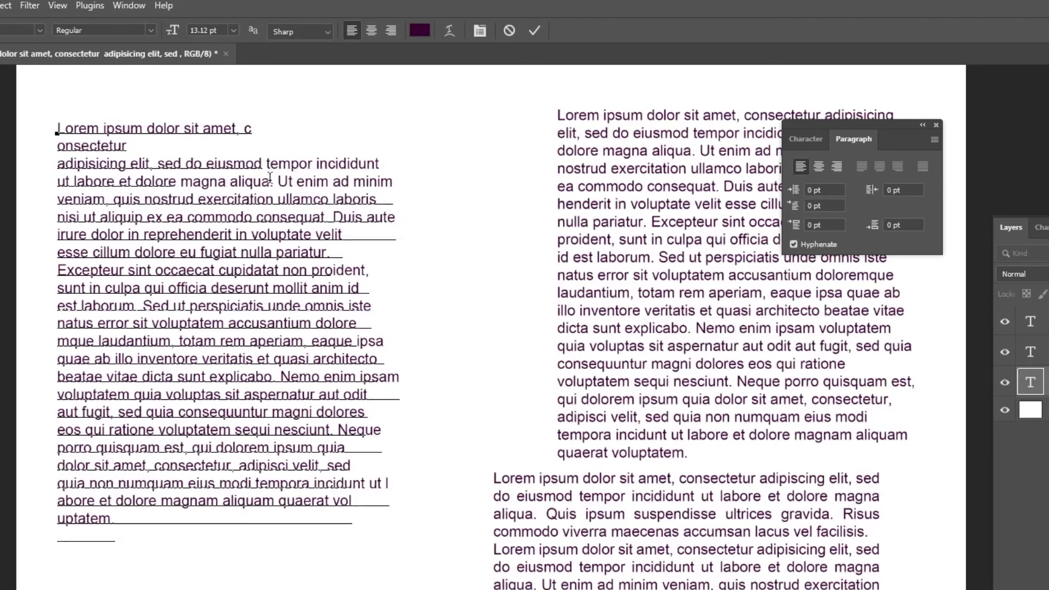
pyautogui.click(280, 201)
pyautogui.press('Return')
pyautogui.click(130, 146)
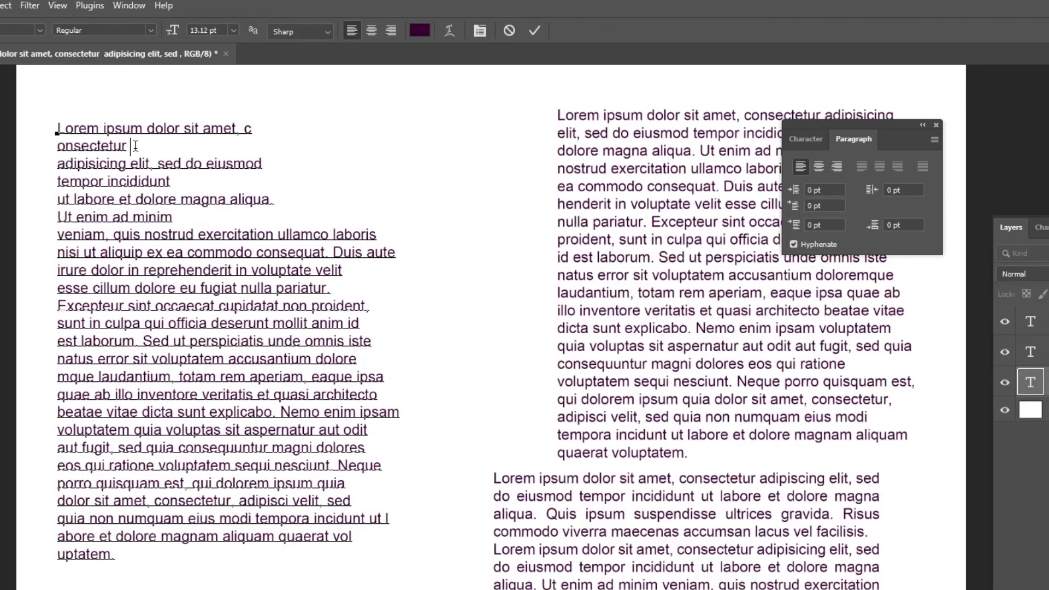
pyautogui.press('Delete')
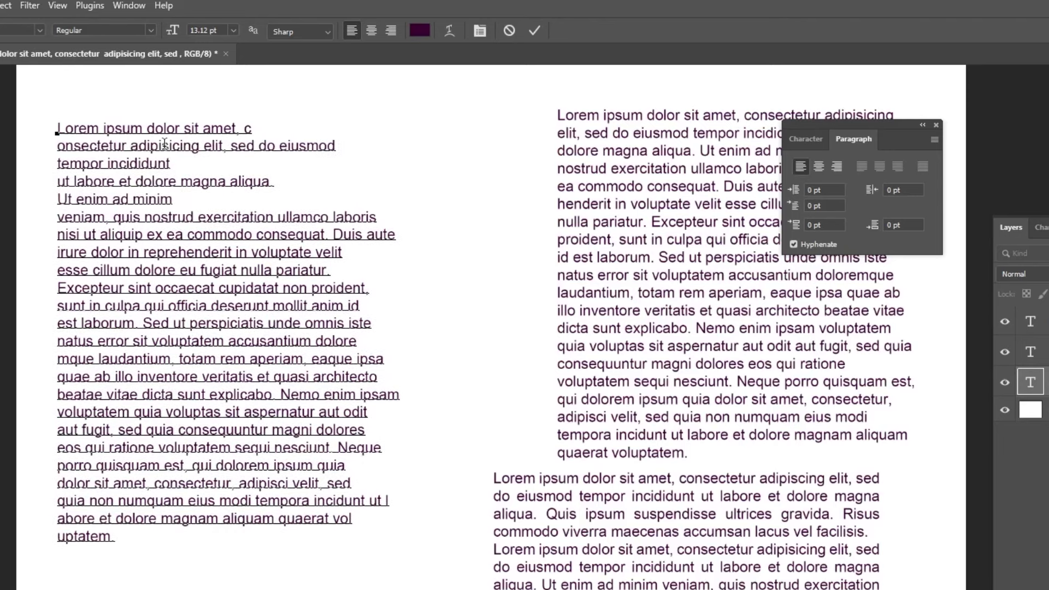
pyautogui.hotkey('ctrl', 'Return')
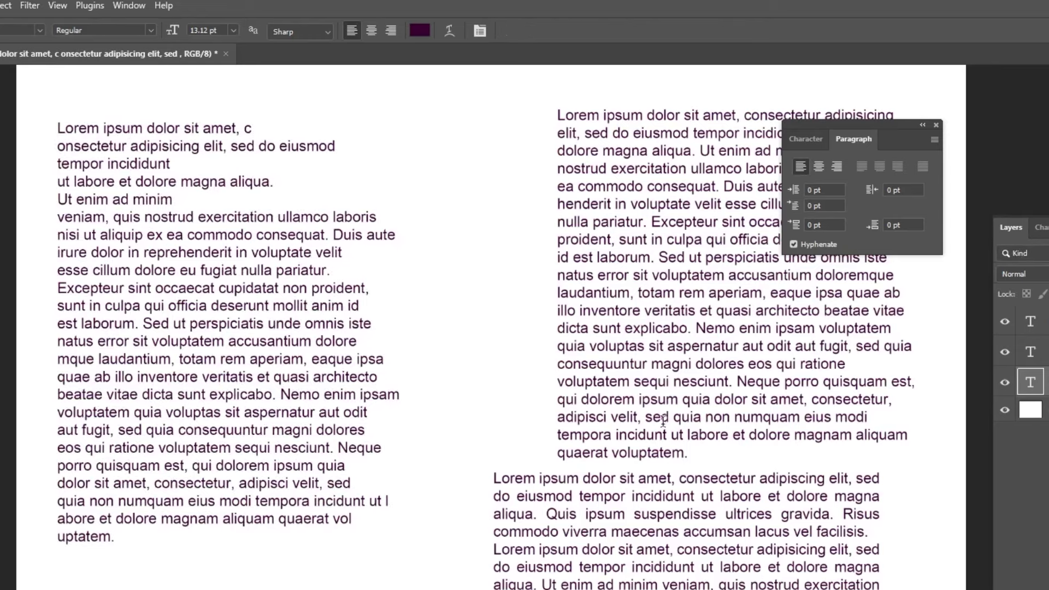
pyautogui.click(666, 419)
# Adjust the right paragraph's box width, then hide the ragged left text layer
pyautogui.moveTo(919, 386); pyautogui.dragTo(785, 386)
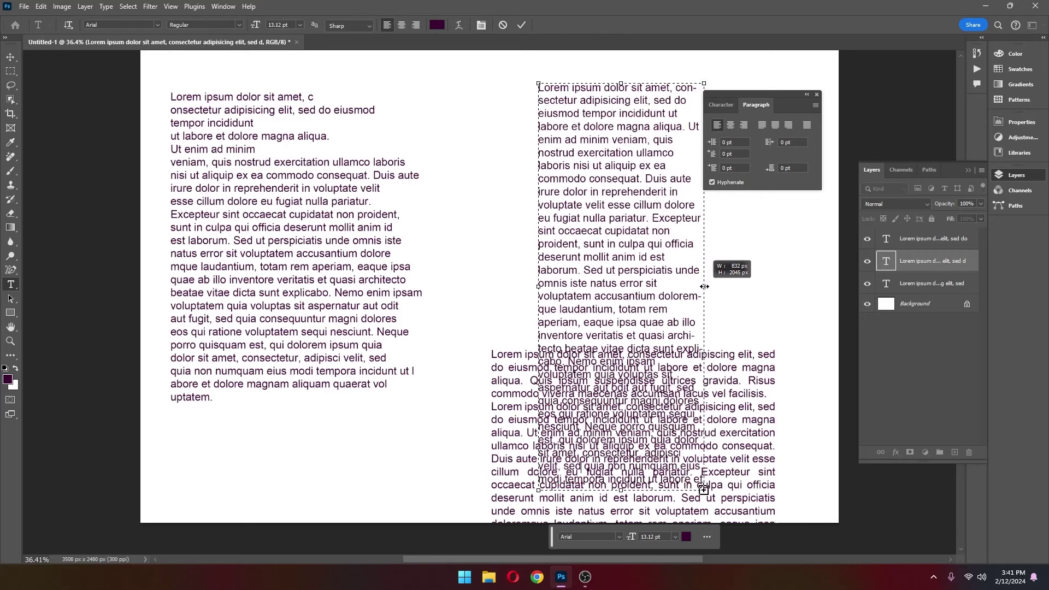
pyautogui.moveTo(706, 287); pyautogui.dragTo(807, 289)
pyautogui.hotkey('ctrl', 'Return')
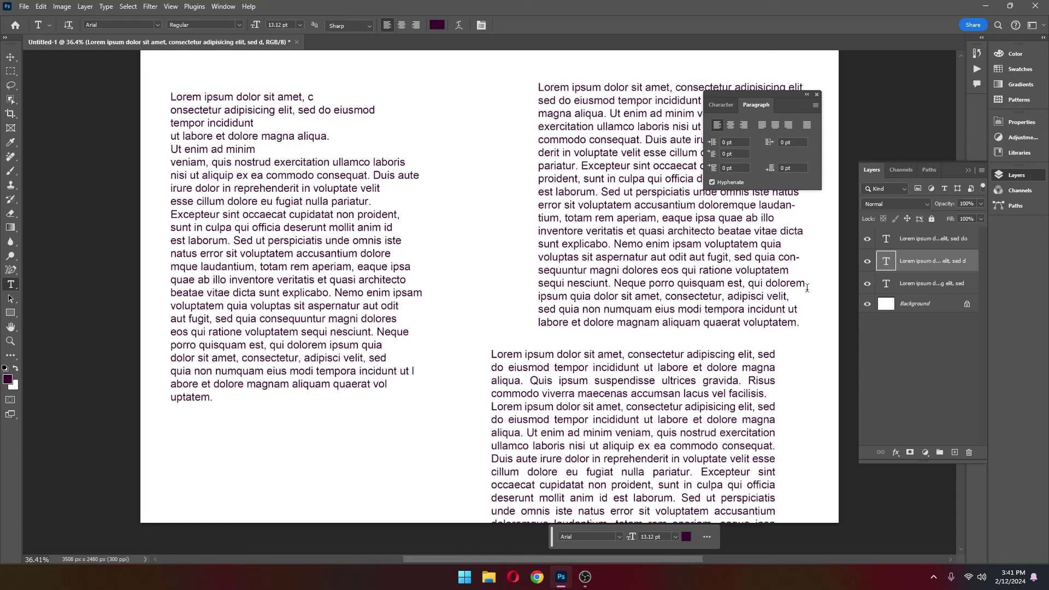
pyautogui.click(868, 284)
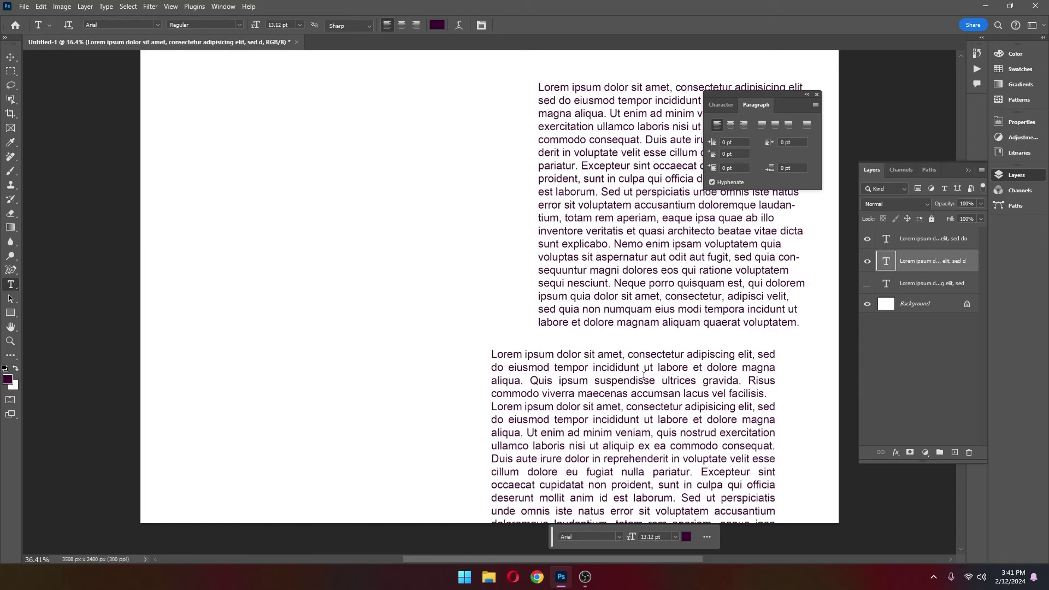
# Move the justified block to the upper left and narrow its box to fit
pyautogui.click(639, 377)
pyautogui.moveTo(621, 416); pyautogui.dragTo(334, 141)
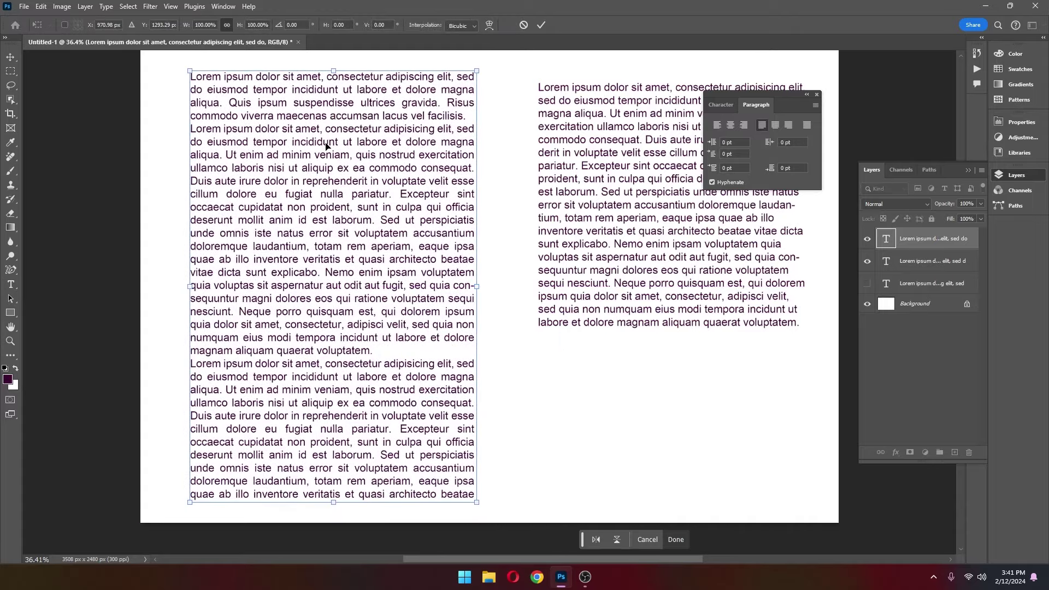
pyautogui.hotkey('ctrl', 'Return')
pyautogui.click(341, 134)
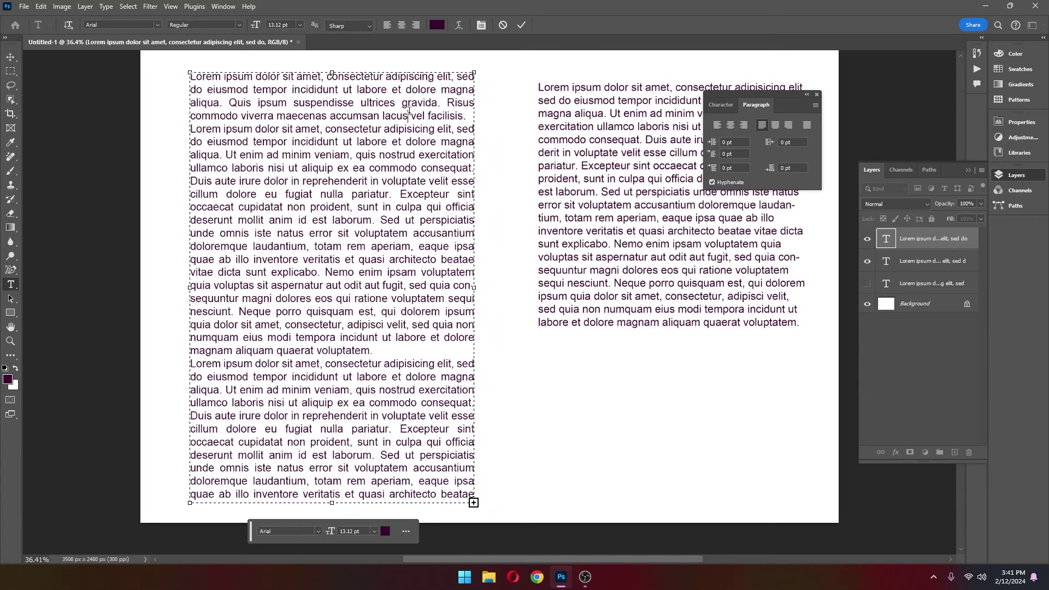
pyautogui.moveTo(470, 287); pyautogui.dragTo(438, 286)
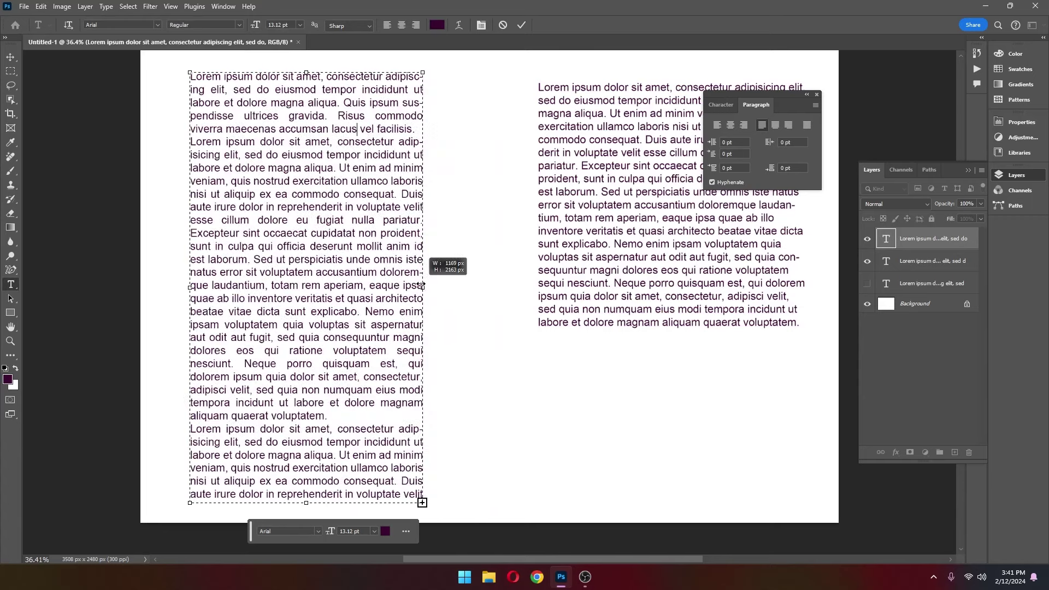
pyautogui.doubleClick(326, 129)
pyautogui.hotkey('ctrl', 'a')
pyautogui.click(320, 142)
pyautogui.press('Escape')
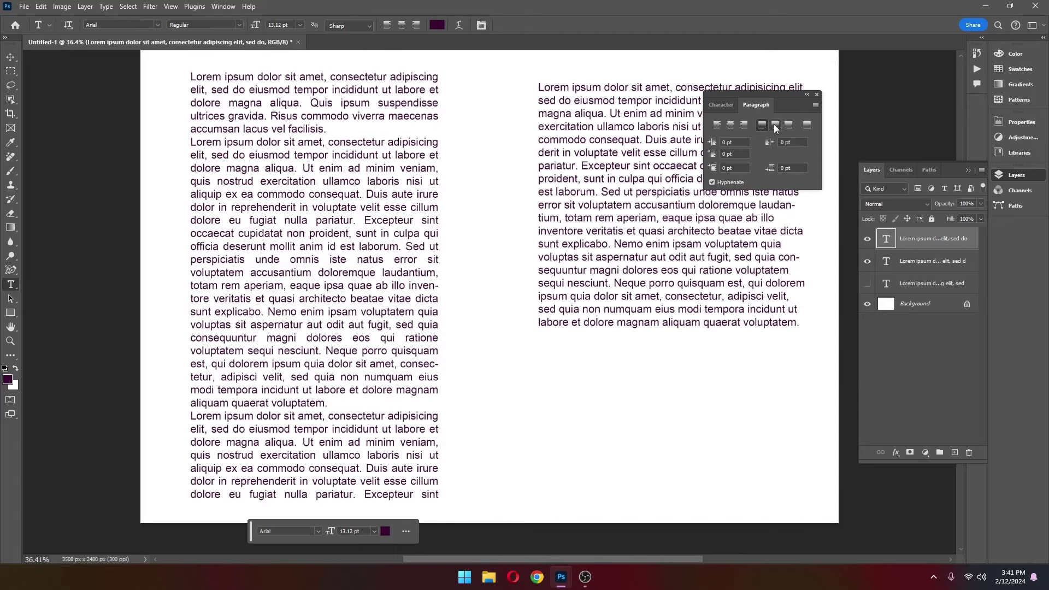
pyautogui.click(776, 126)
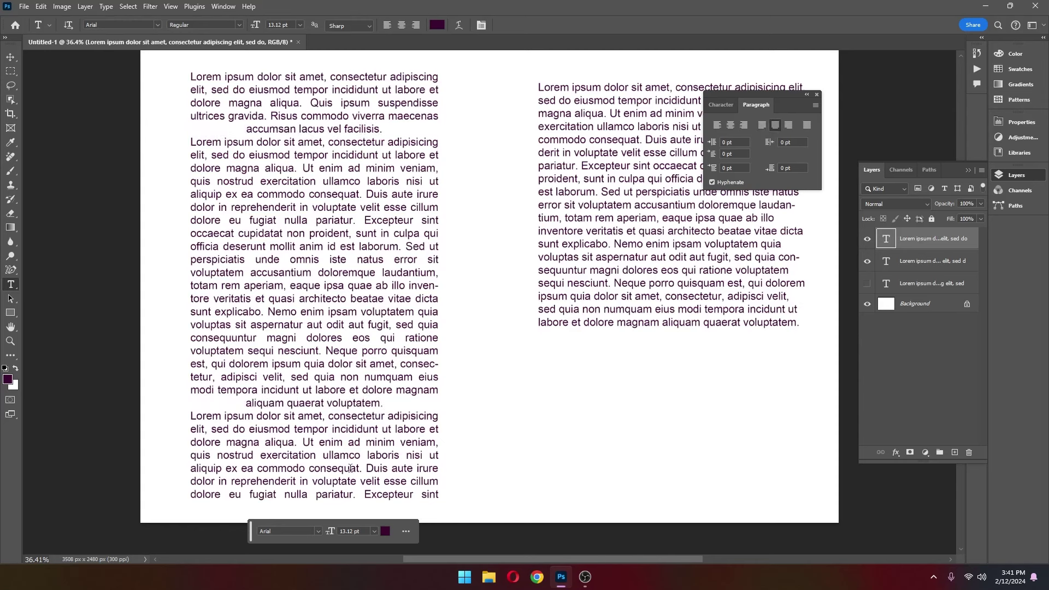
pyautogui.click(788, 127)
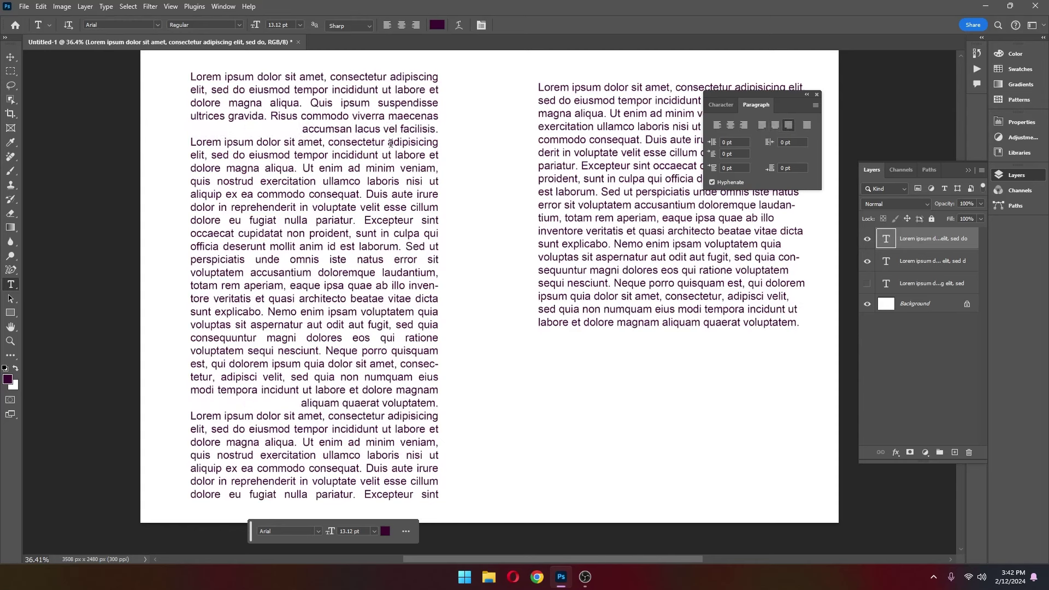
pyautogui.click(763, 126)
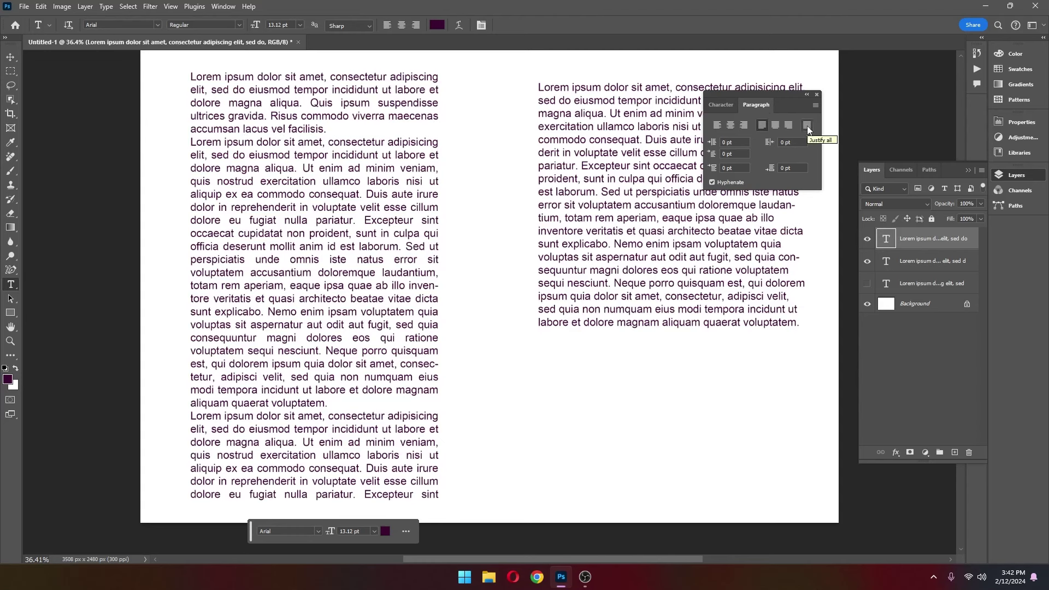
pyautogui.click(807, 126)
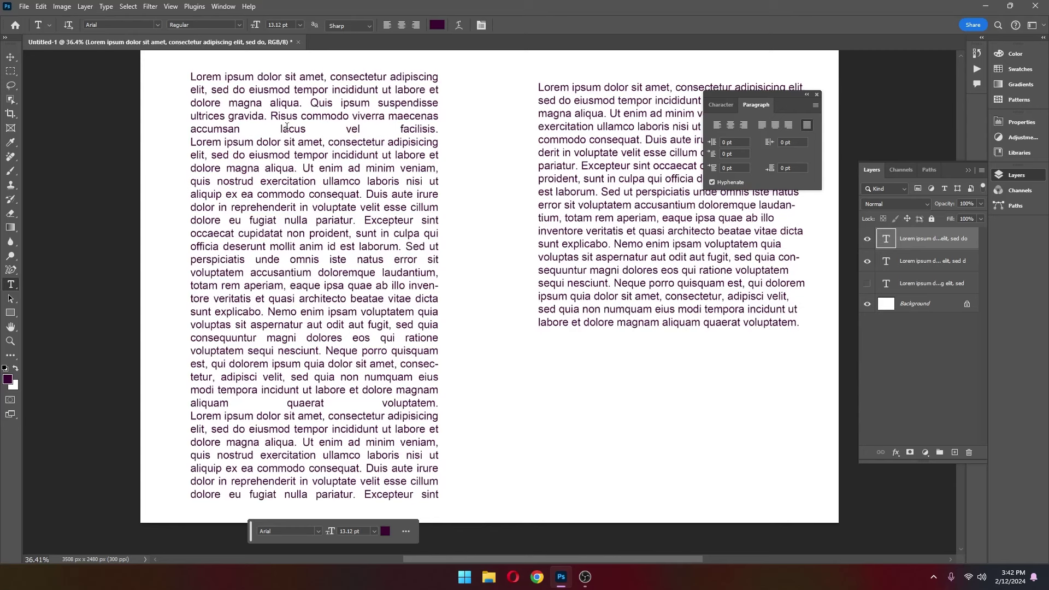
pyautogui.click(765, 126)
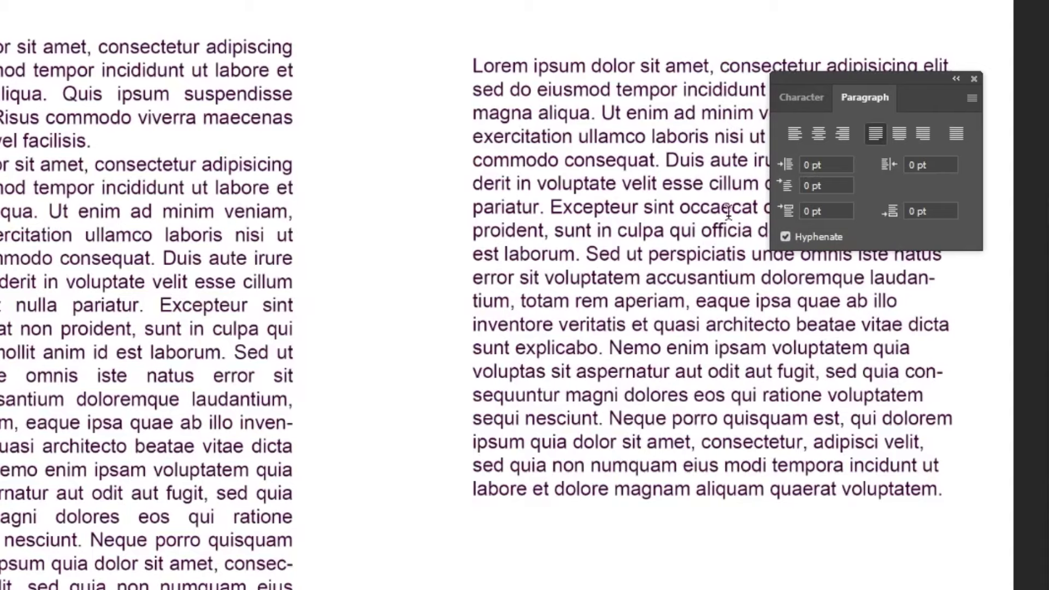
# Give both left-column paragraphs a 15 pt left indent and save the file
pyautogui.click(839, 164)
pyautogui.write('5')
pyautogui.press('Return')
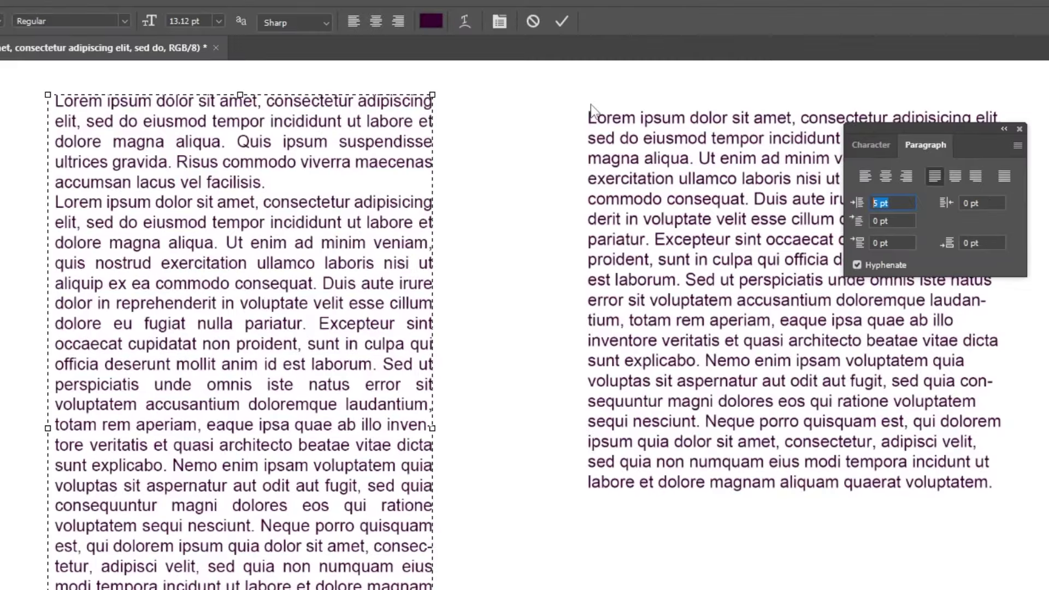
pyautogui.write('15')
pyautogui.press('Return')
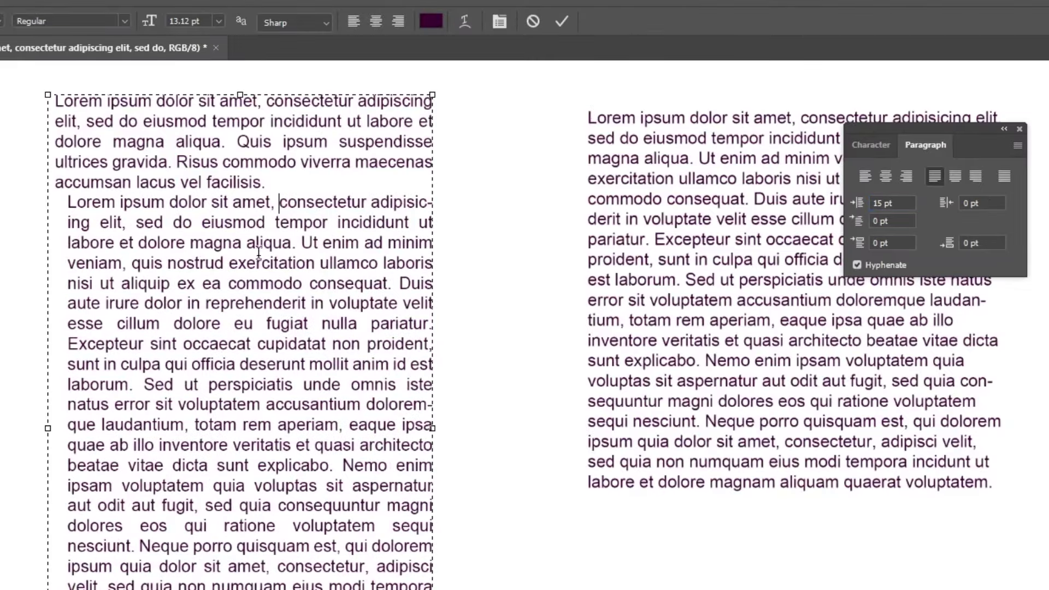
pyautogui.hotkey('ctrl', 'a')
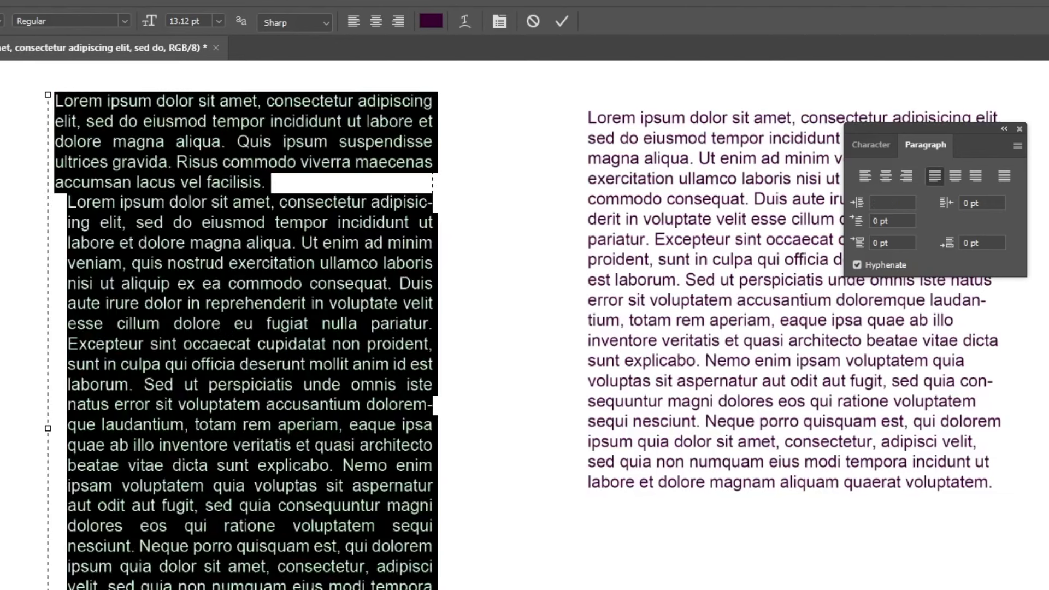
pyautogui.click(900, 200)
pyautogui.write('15')
pyautogui.press('Return')
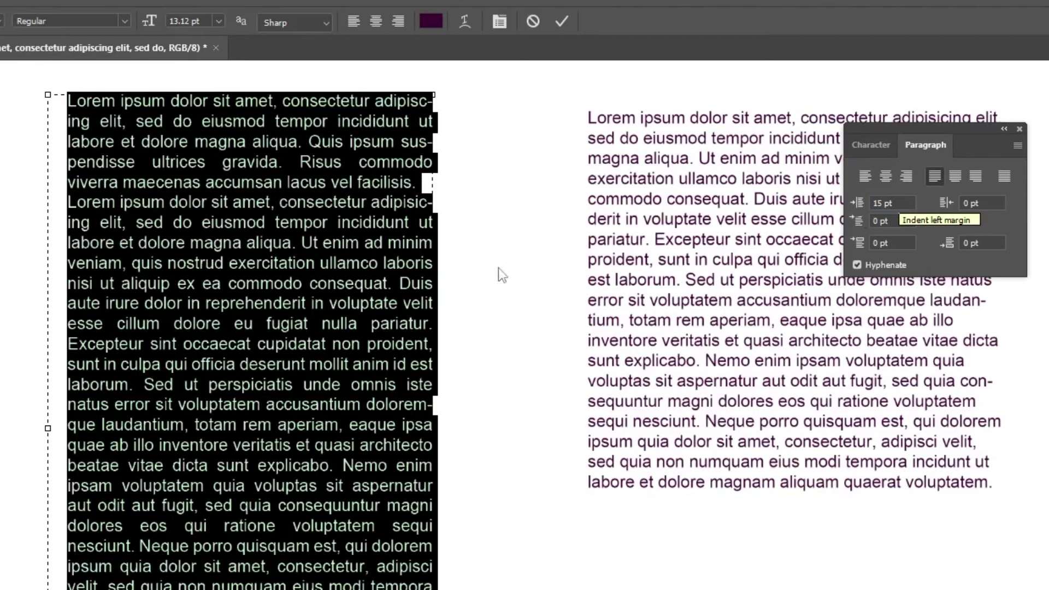
pyautogui.click(326, 243)
pyautogui.hotkey('ctrl', 'Return')
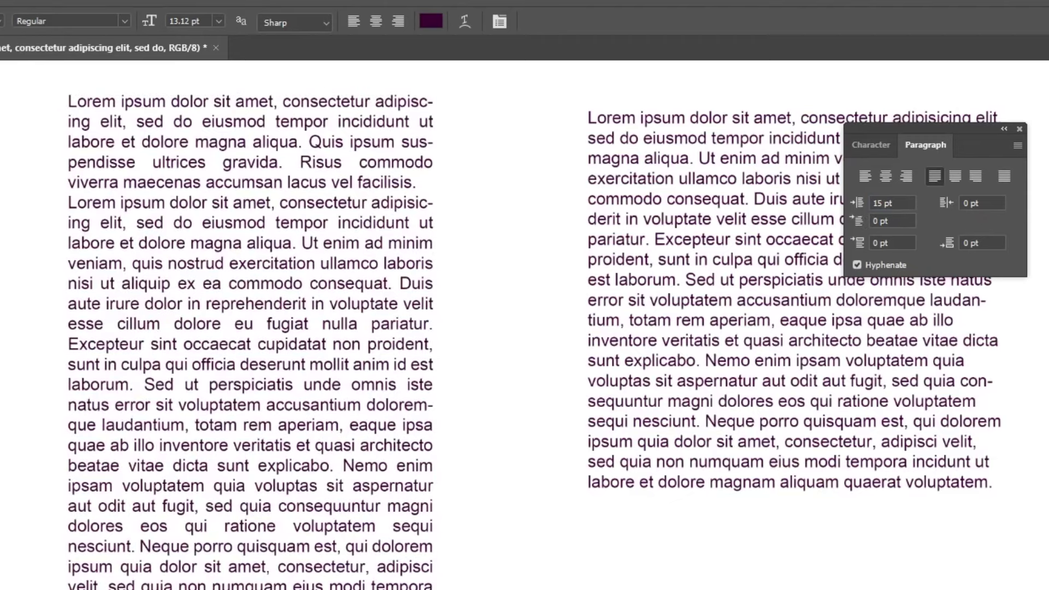
pyautogui.hotkey('ctrl', 's')
# Set the first paragraph's right indent to 50 pt
pyautogui.click(984, 203)
pyautogui.write('15')
pyautogui.press('Return')
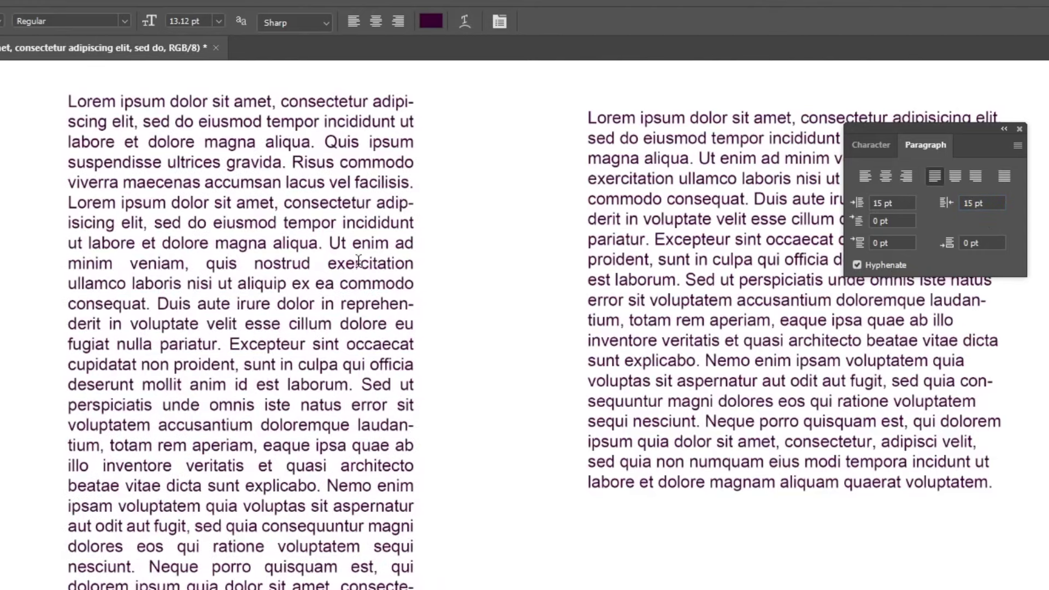
pyautogui.click(329, 224)
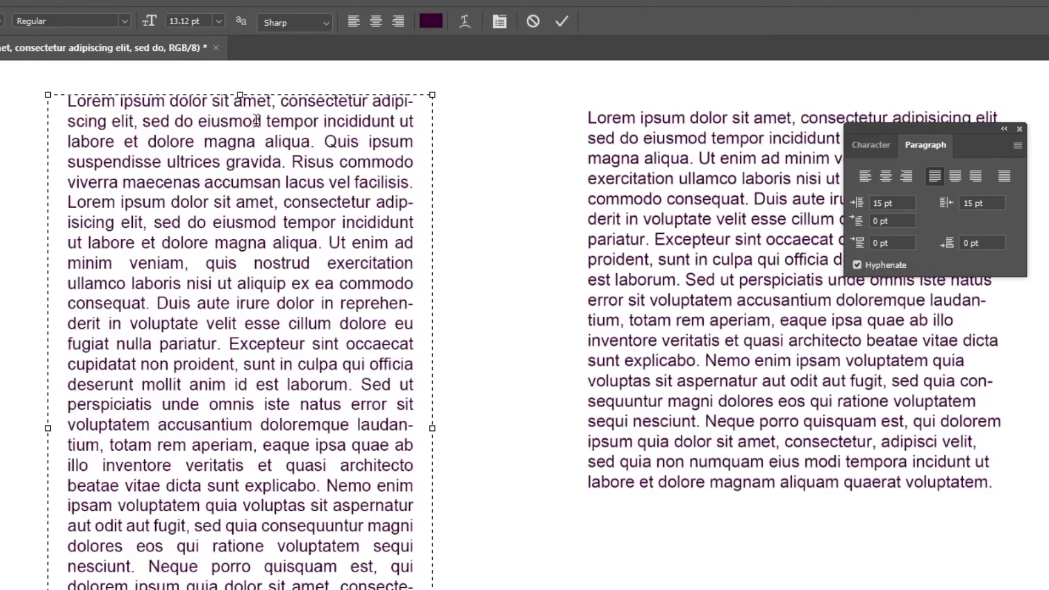
pyautogui.click(986, 203)
pyautogui.write('50')
pyautogui.press('Return')
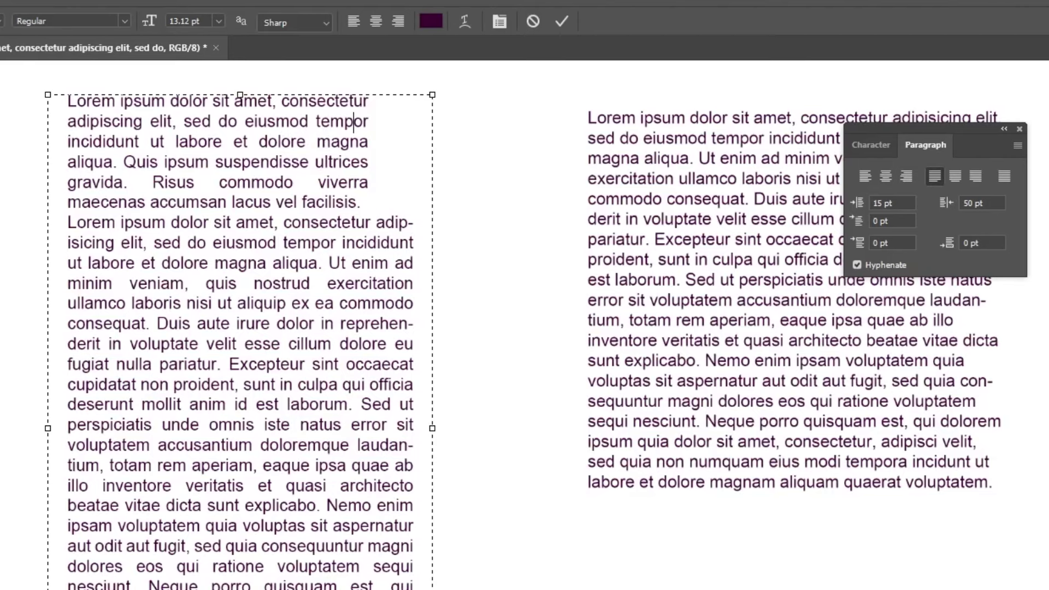
pyautogui.hotkey('ctrl', 'Return')
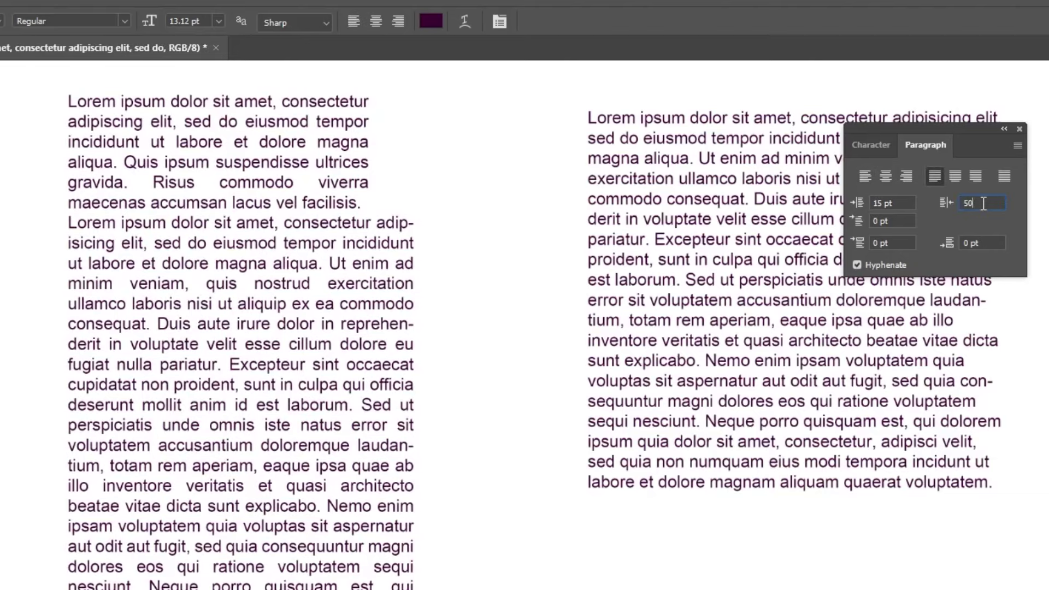
pyautogui.press('Return')
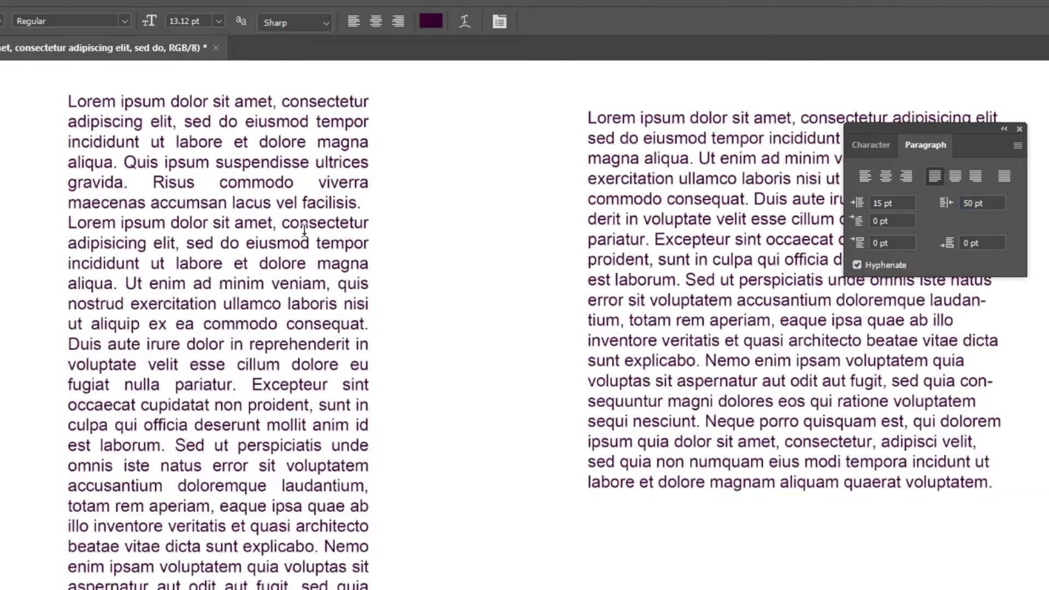
# Set the second paragraph's right indent to 20 pt and commit
pyautogui.click(274, 306)
pyautogui.click(981, 202)
pyautogui.write('20')
pyautogui.press('Return')
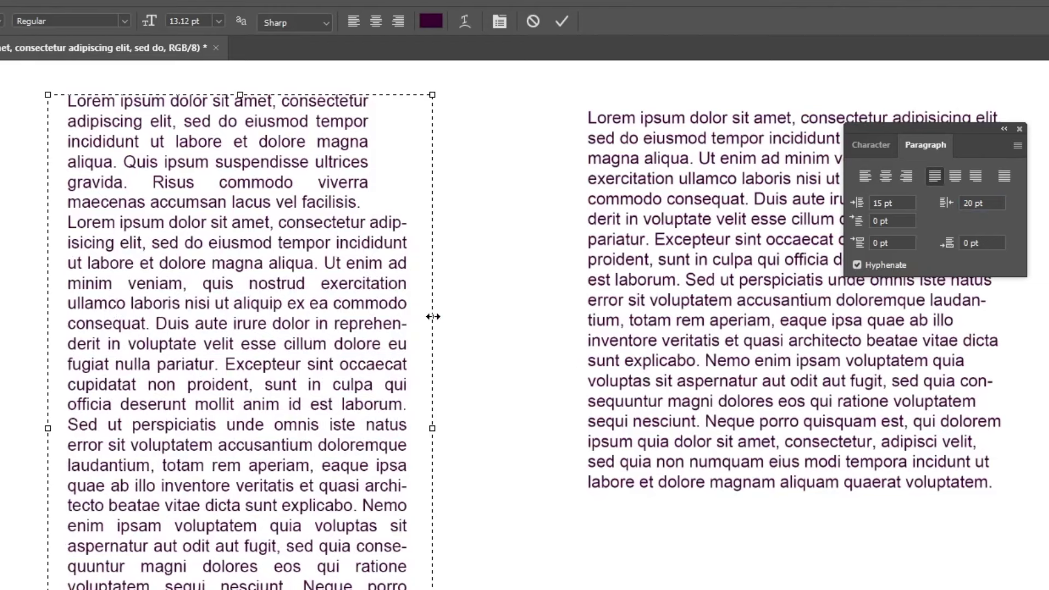
pyautogui.click(312, 244)
pyautogui.hotkey('ctrl', 'Return')
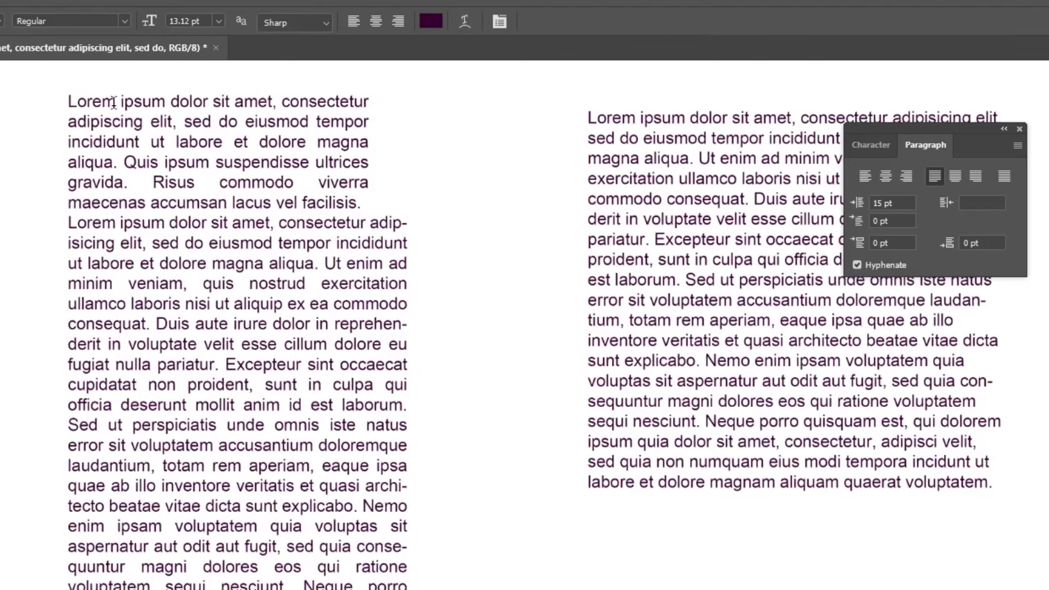
# Set a 10 pt first-line indent and widen the left text box toward the right column
pyautogui.click(902, 225)
pyautogui.write('10')
pyautogui.press('Return')
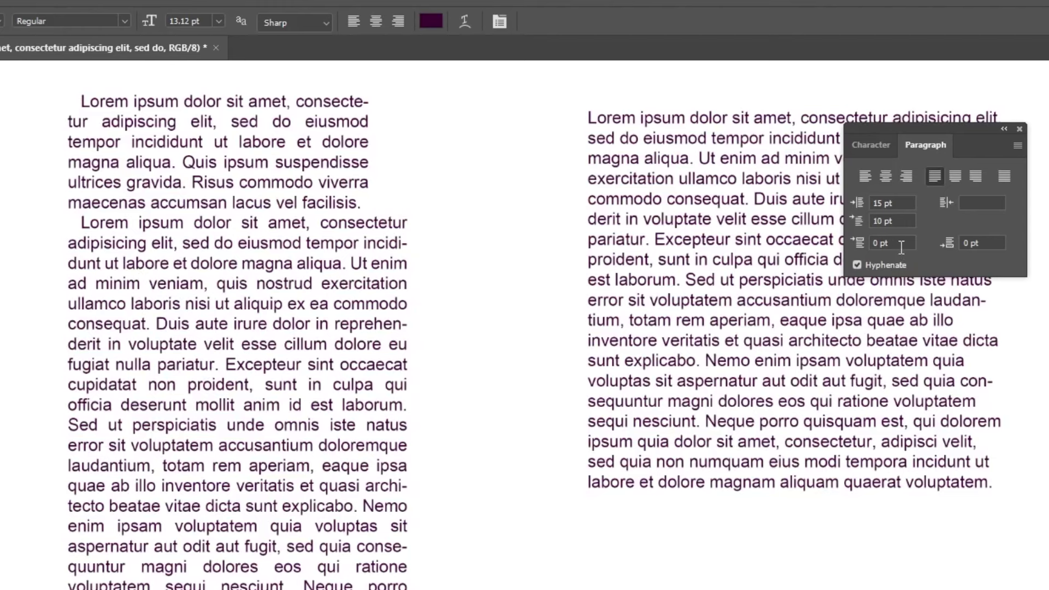
pyautogui.click(942, 244)
pyautogui.click(315, 264)
pyautogui.moveTo(432, 428); pyautogui.dragTo(573, 427)
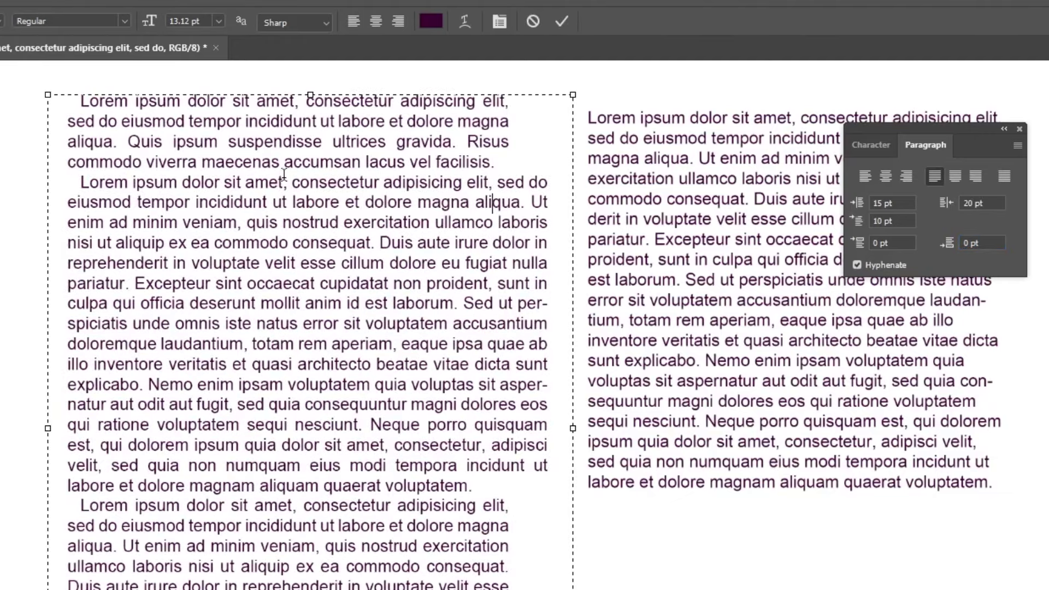
# Give the left column's paragraphs 5 pt space after, then raise it to 10 pt
pyautogui.hotkey('ctrl', 'Return')
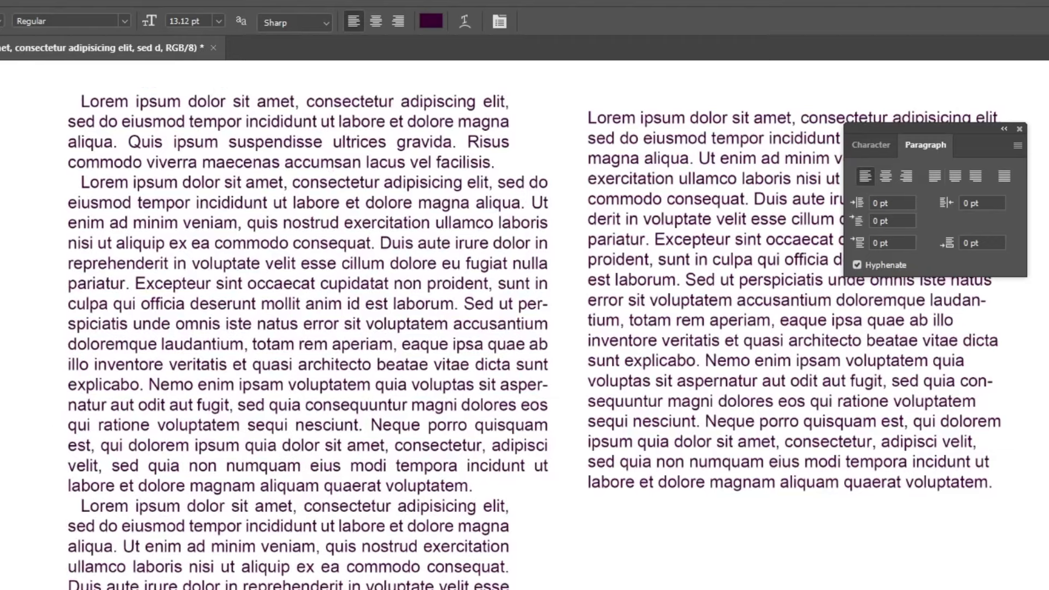
pyautogui.click(982, 243)
pyautogui.write('5')
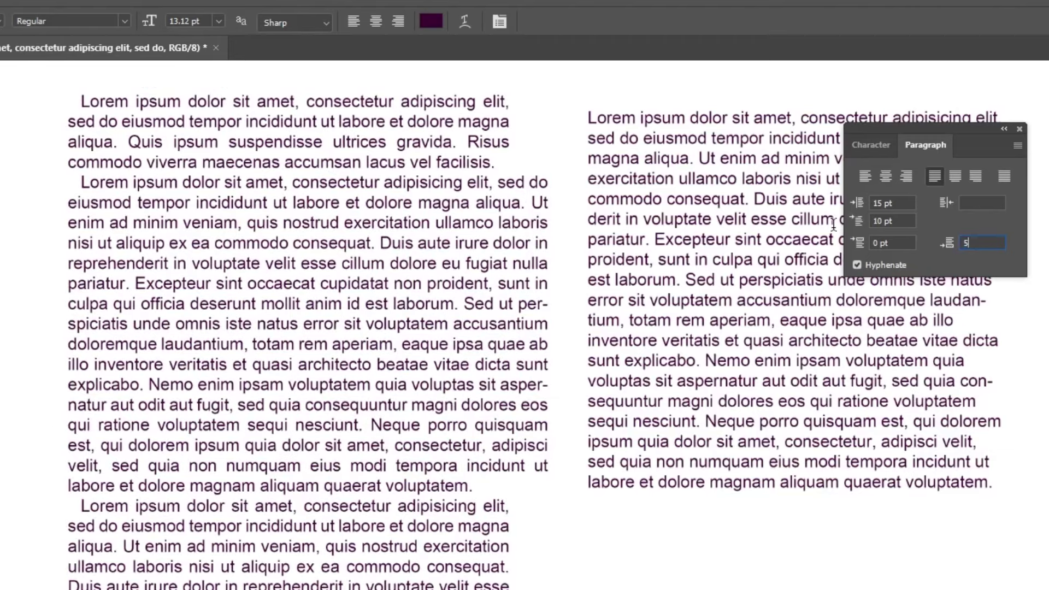
pyautogui.press('Return')
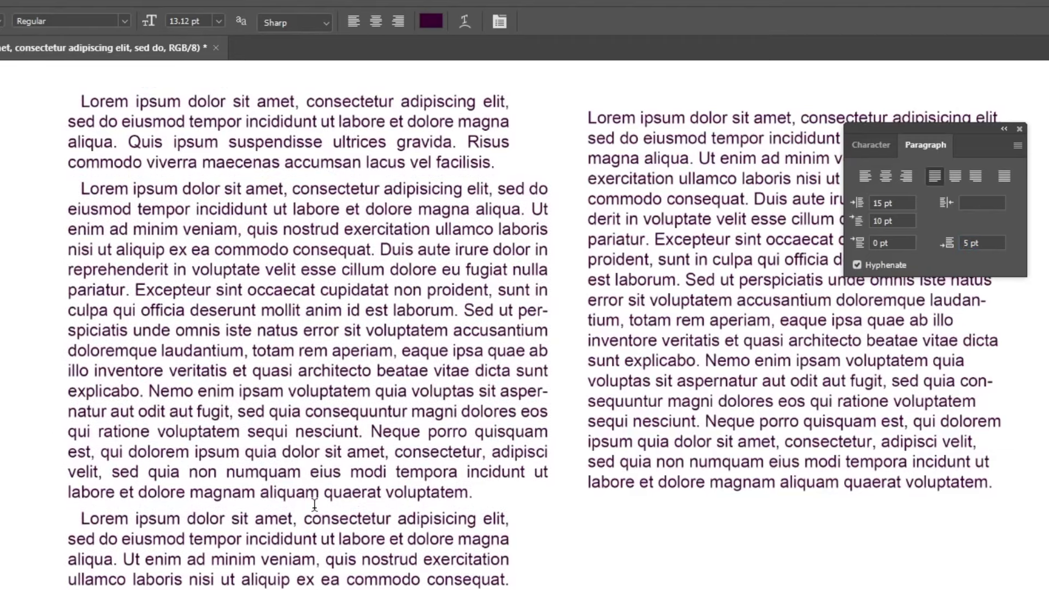
pyautogui.click(983, 242)
pyautogui.write('10')
pyautogui.press('Return')
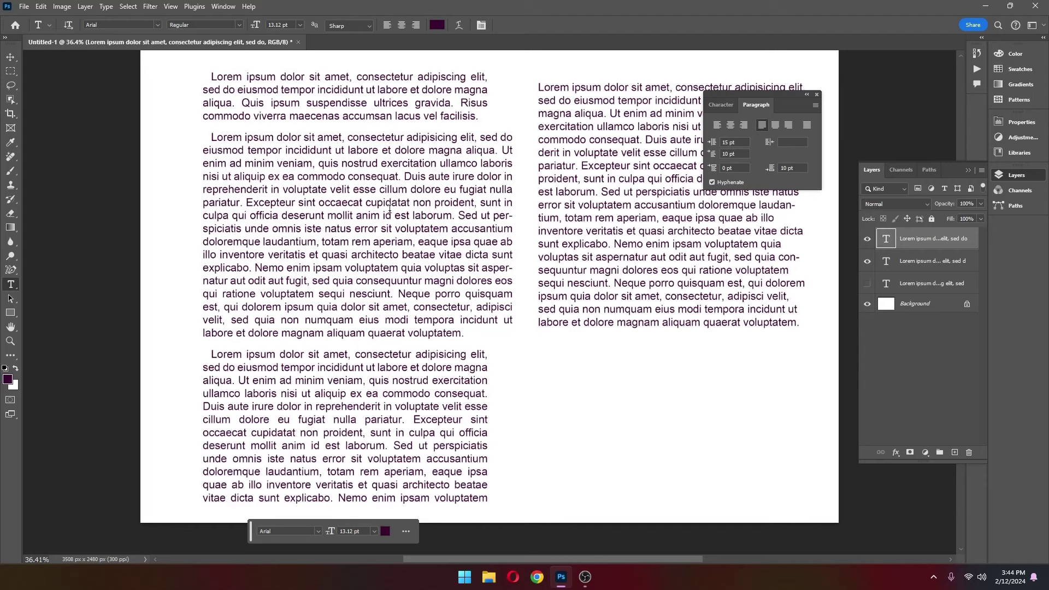
# Inspect the hyphenated 'per-' fragment at the end of a left-column line
pyautogui.click(377, 183)
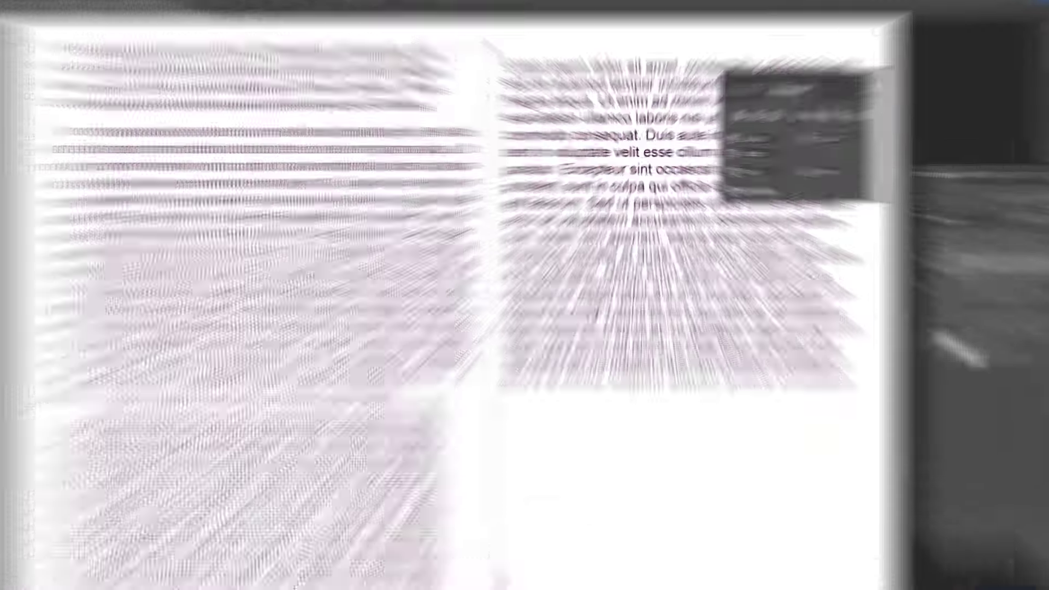
pyautogui.moveTo(345, 276)
pyautogui.mouseDown()
pyautogui.moveTo(5, 276)
pyautogui.moveTo(384, 276)
pyautogui.mouseUp()
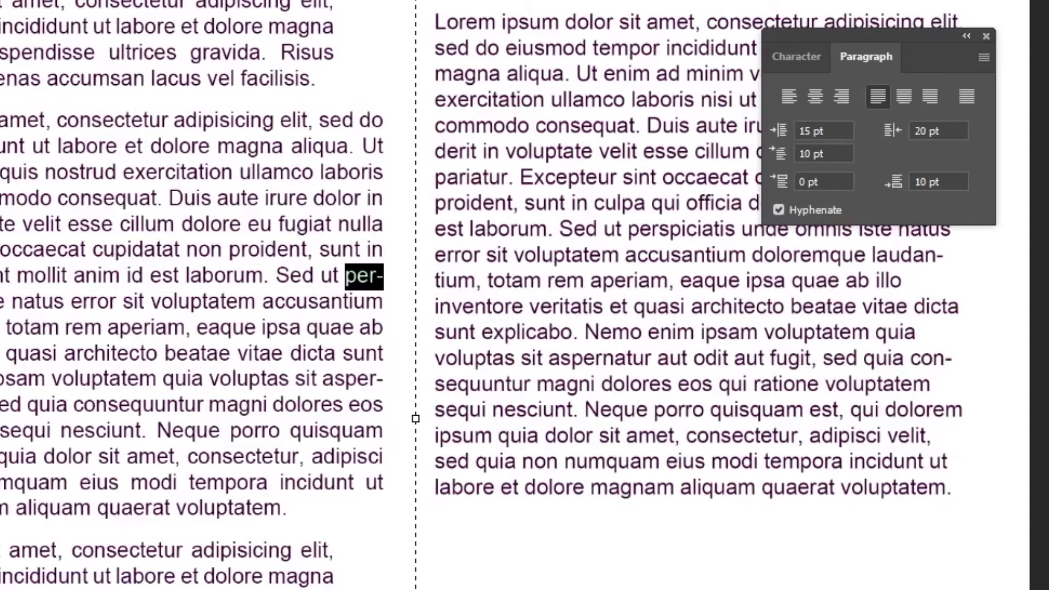
pyautogui.click(21, 264)
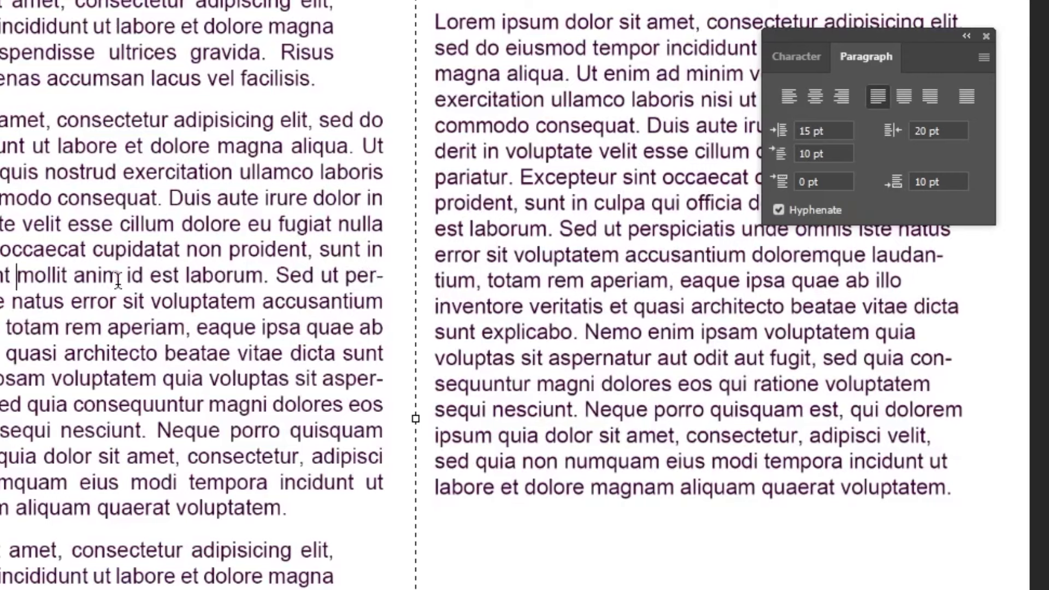
pyautogui.moveTo(370, 276); pyautogui.dragTo(387, 279)
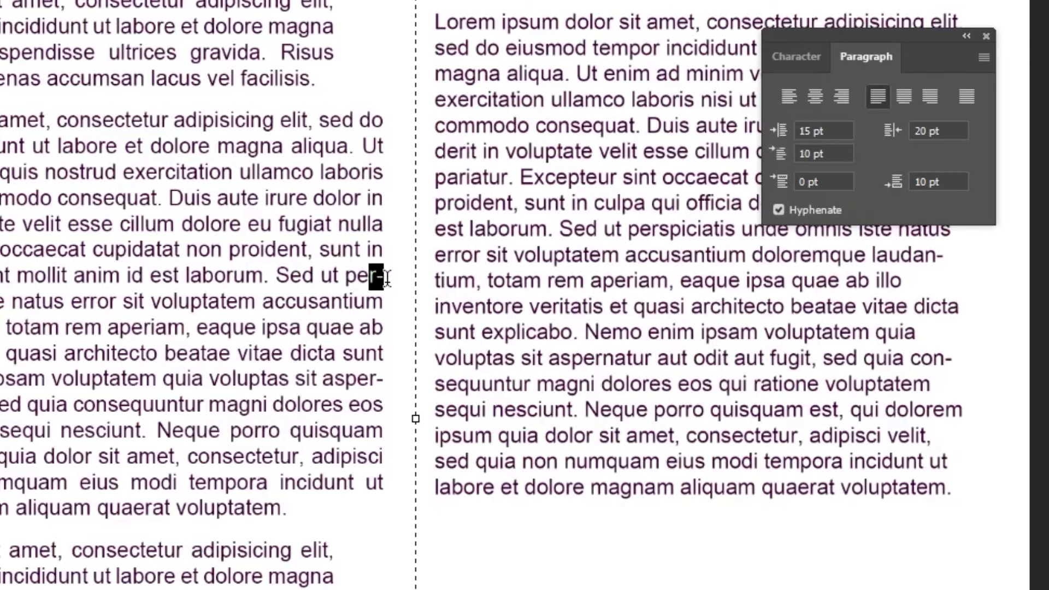
pyautogui.click(234, 270)
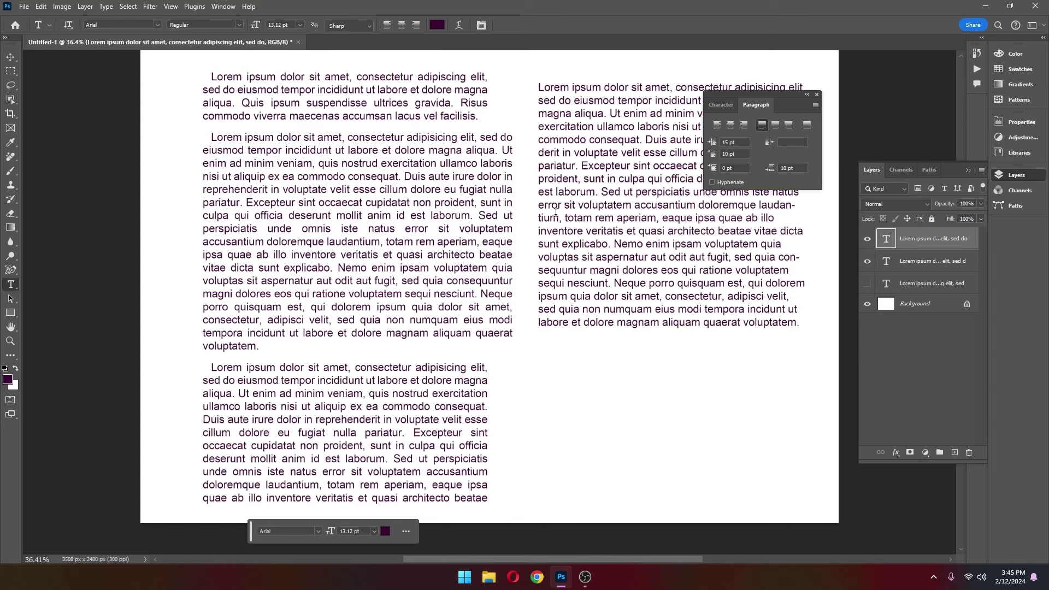
# Type a 'Valavan' heading below the right column and scale it up about five times
pyautogui.click(615, 429)
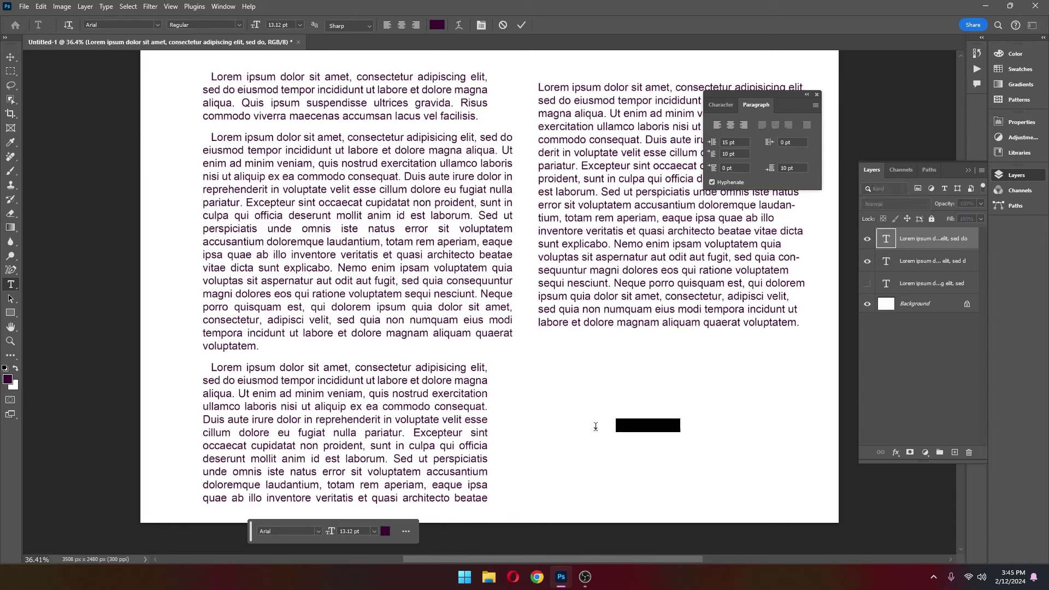
pyautogui.hotkey('ctrl', 'v')
pyautogui.write('alavan')
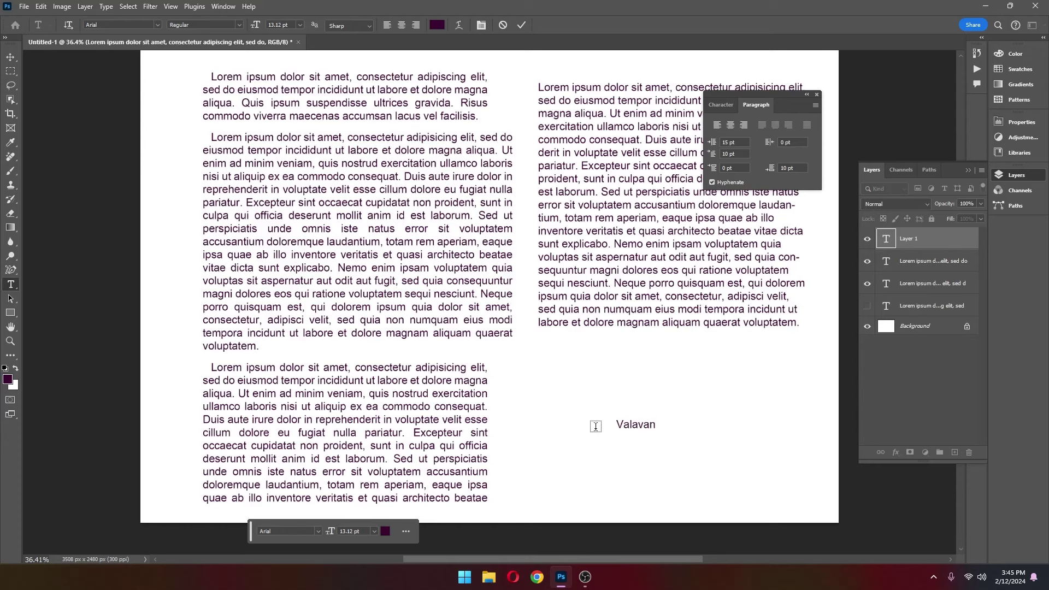
pyautogui.hotkey('ctrl', 'Return')
pyautogui.hotkey('ctrl', 't')
pyautogui.moveTo(649, 418); pyautogui.dragTo(651, 371)
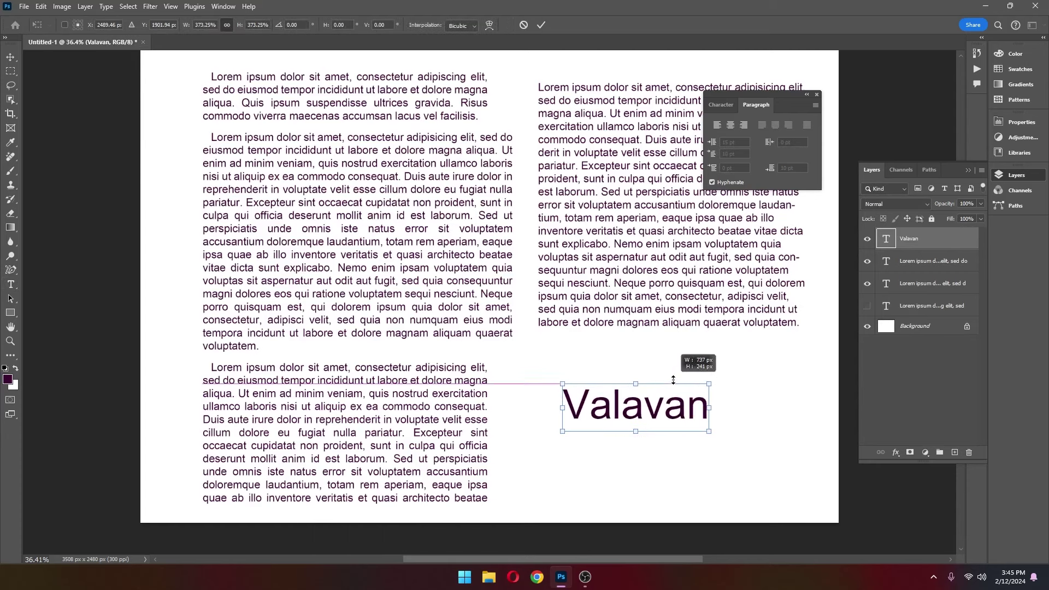
pyautogui.press('Return')
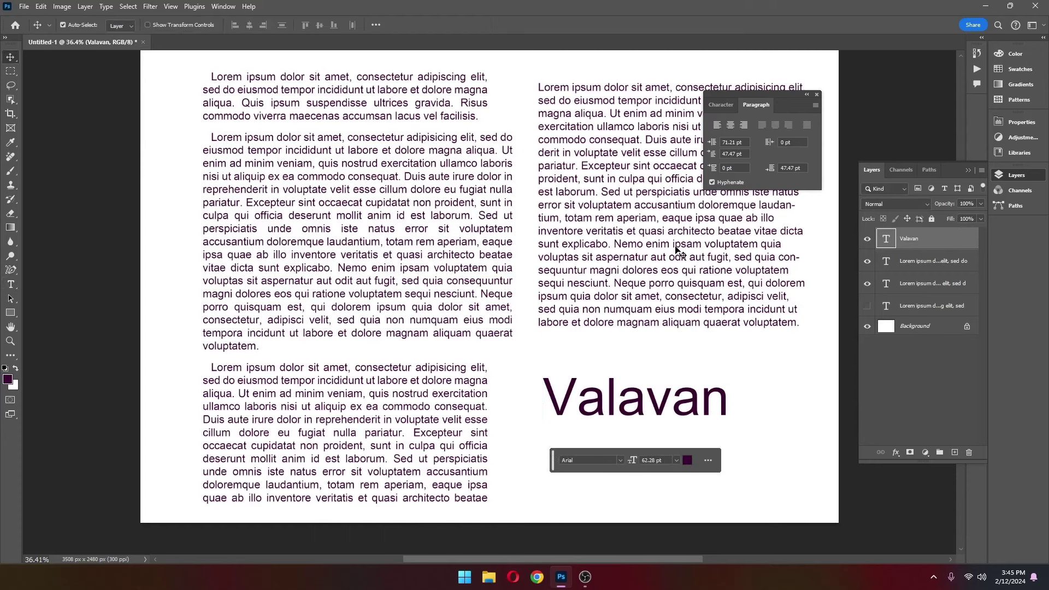
# Make Valavan Arial Black, nudge it left, and draw a new paragraph text box over it
pyautogui.click(622, 461)
pyautogui.click(585, 494)
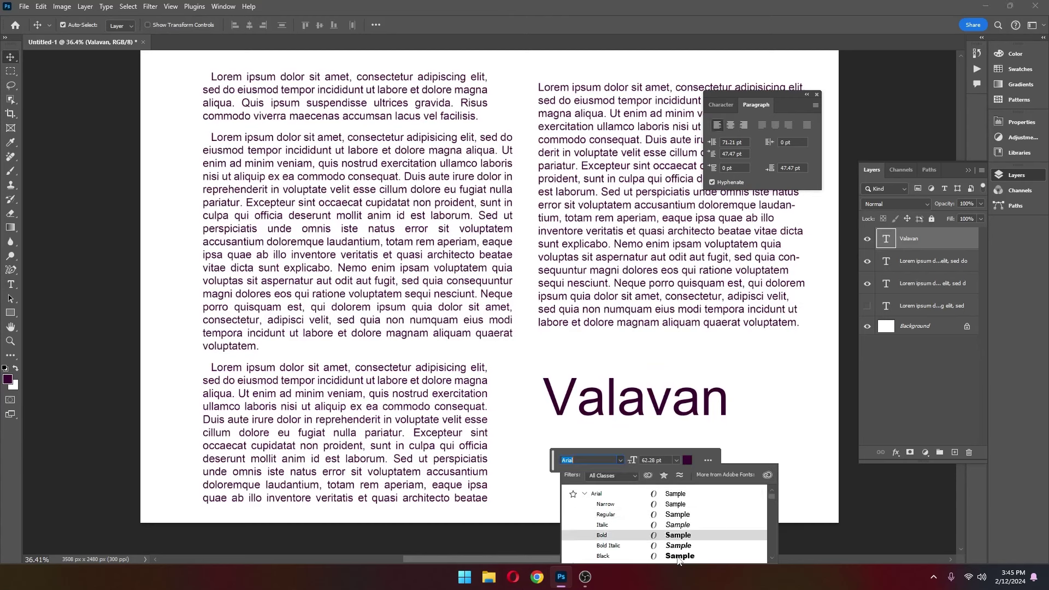
pyautogui.click(612, 535)
pyautogui.moveTo(618, 409); pyautogui.dragTo(628, 406)
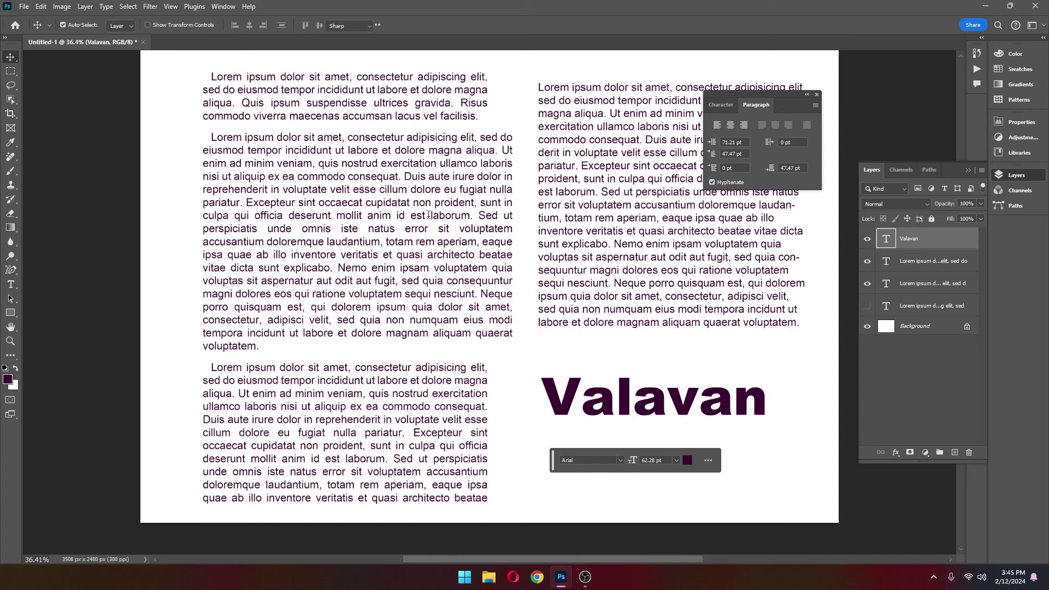
pyautogui.press('t')
pyautogui.moveTo(800, 505); pyautogui.dragTo(514, 342)
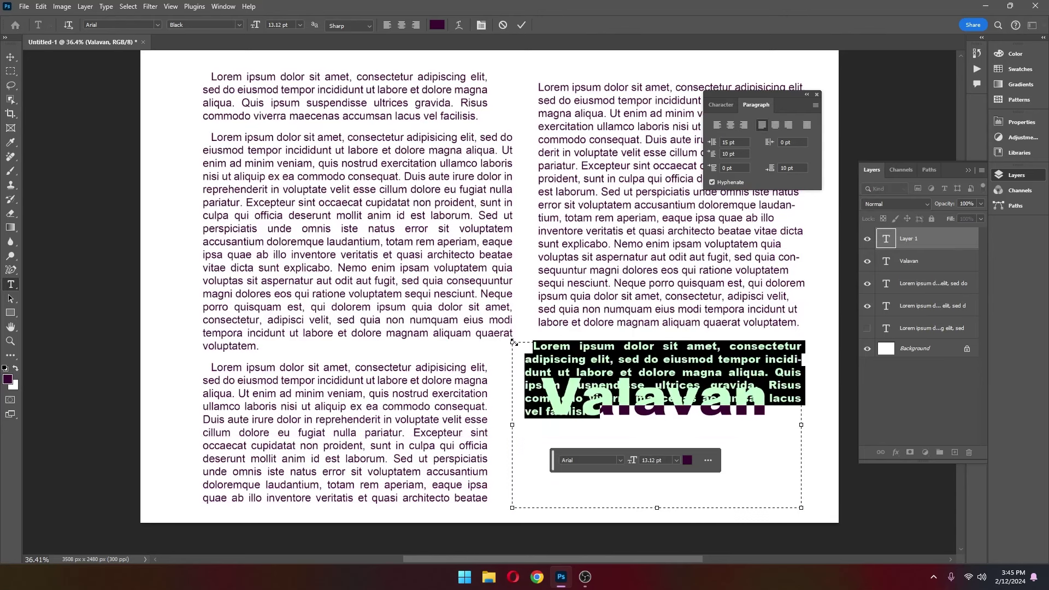
# Commit the new placeholder paragraph, then select all left-column text to review Character and Paragraph settings
pyautogui.click(514, 340)
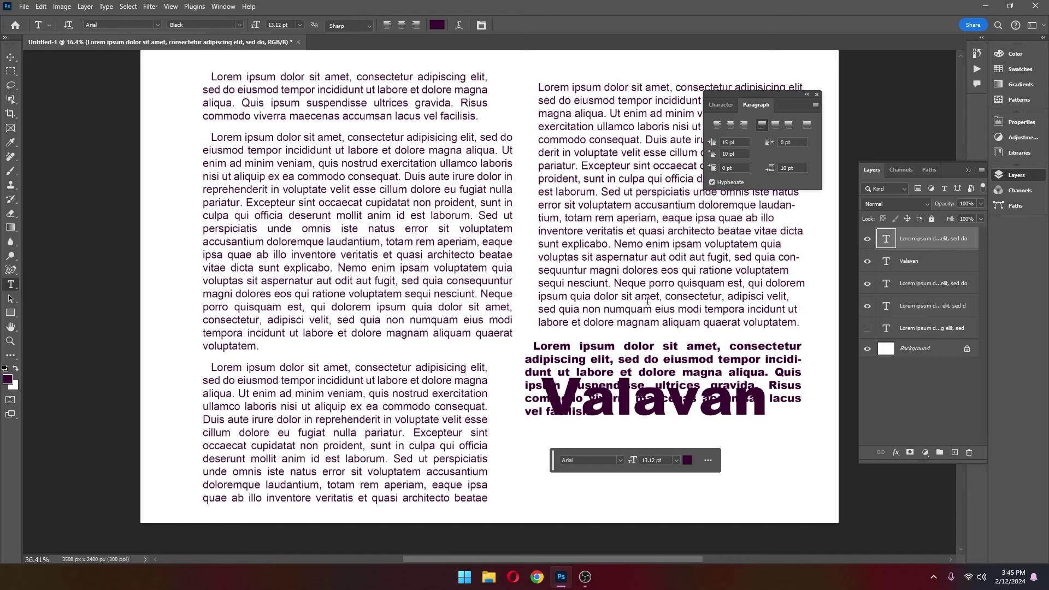
pyautogui.click(722, 105)
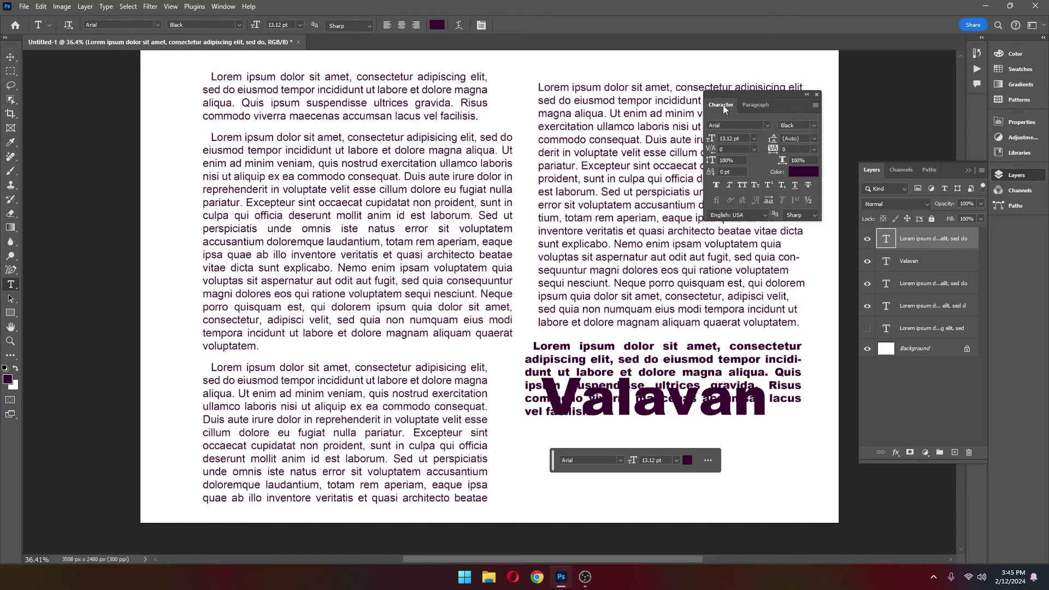
pyautogui.click(372, 188)
pyautogui.hotkey('ctrl', 'a')
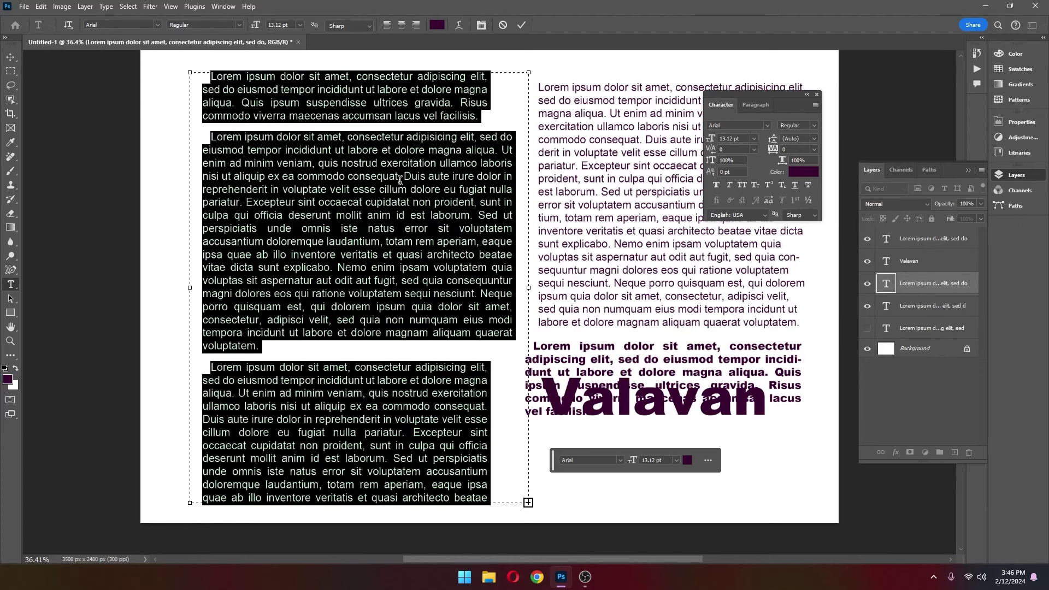
pyautogui.click(747, 104)
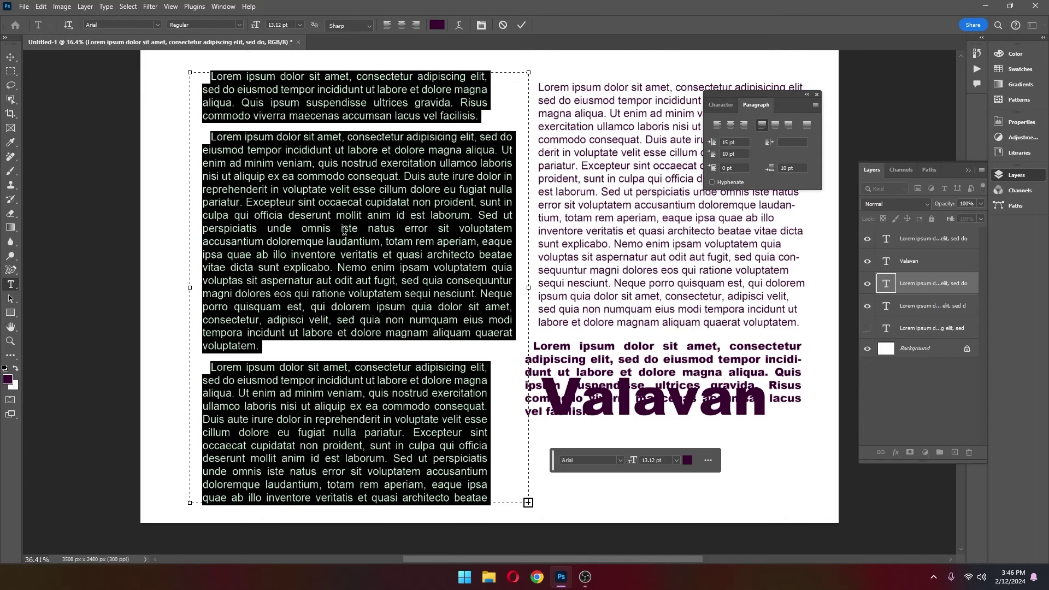
pyautogui.press('Escape')
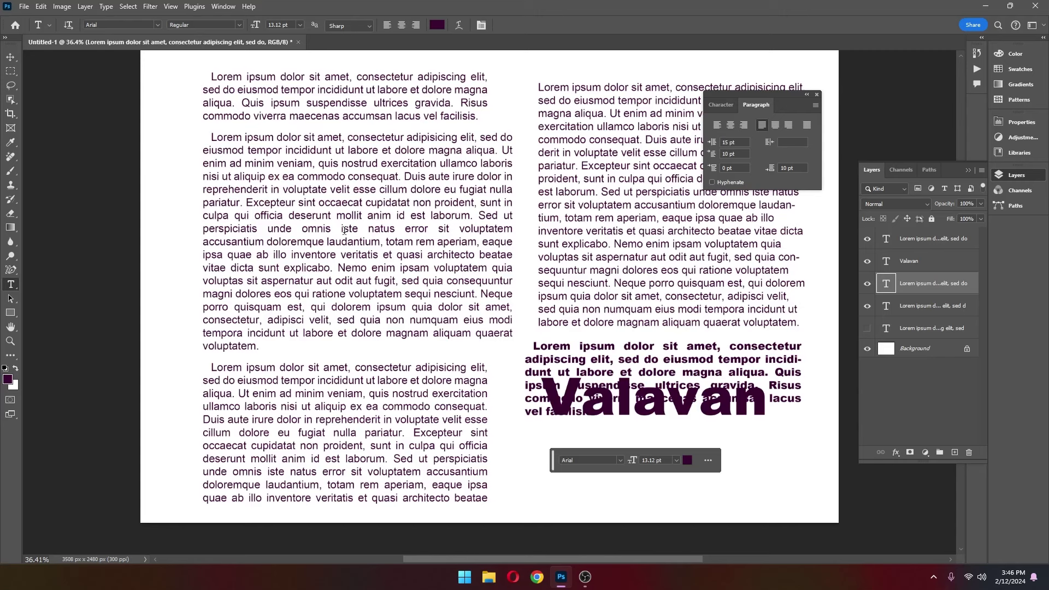
# Add a new line 'fds' after 'facilisis.' in the left column and select all its text
pyautogui.click(307, 189)
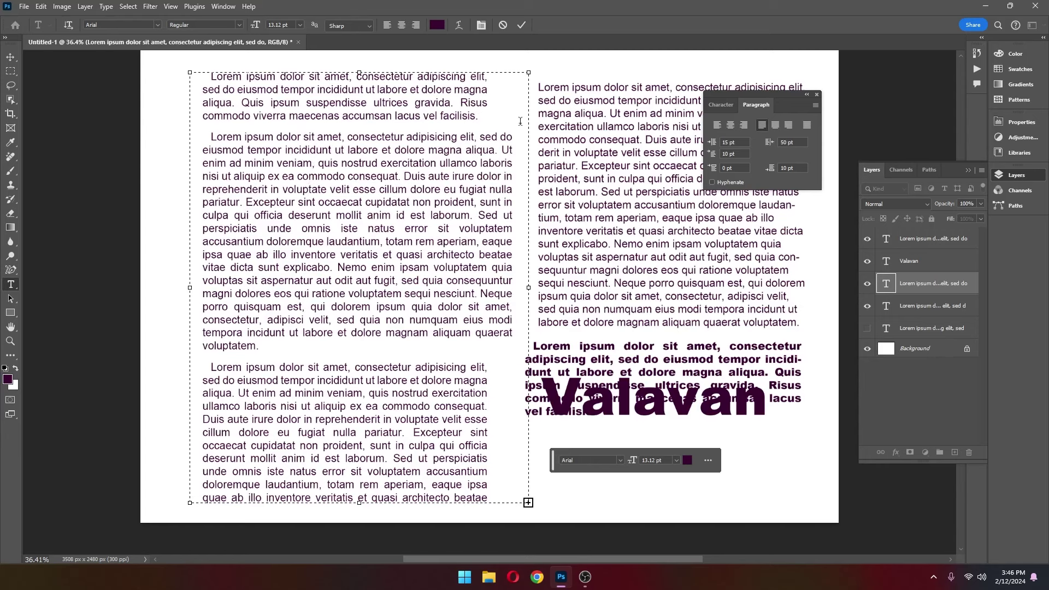
pyautogui.press('Return')
pyautogui.write('fds')
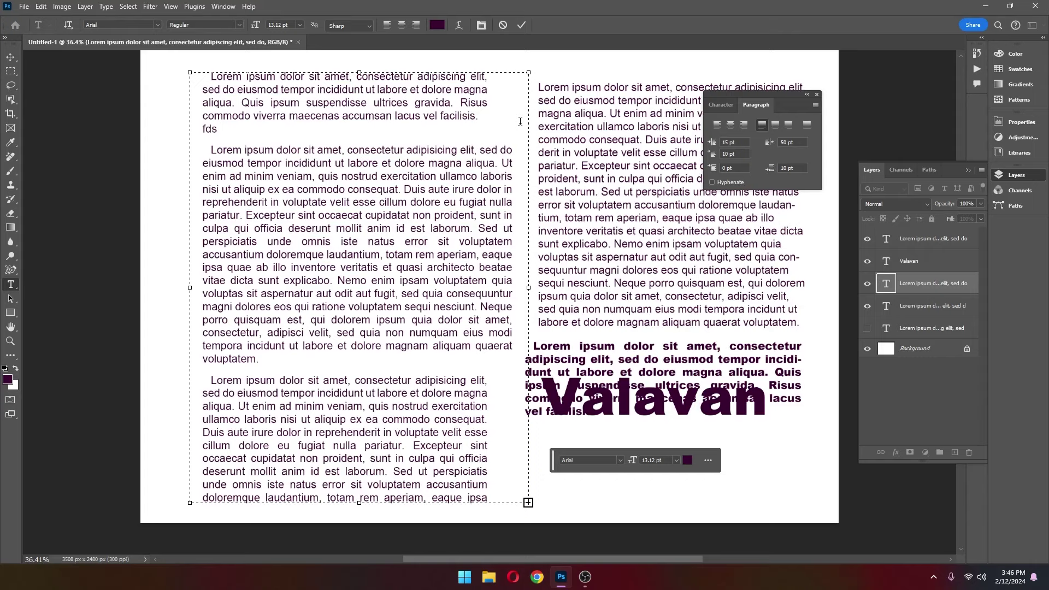
pyautogui.hotkey('ctrl', 'a')
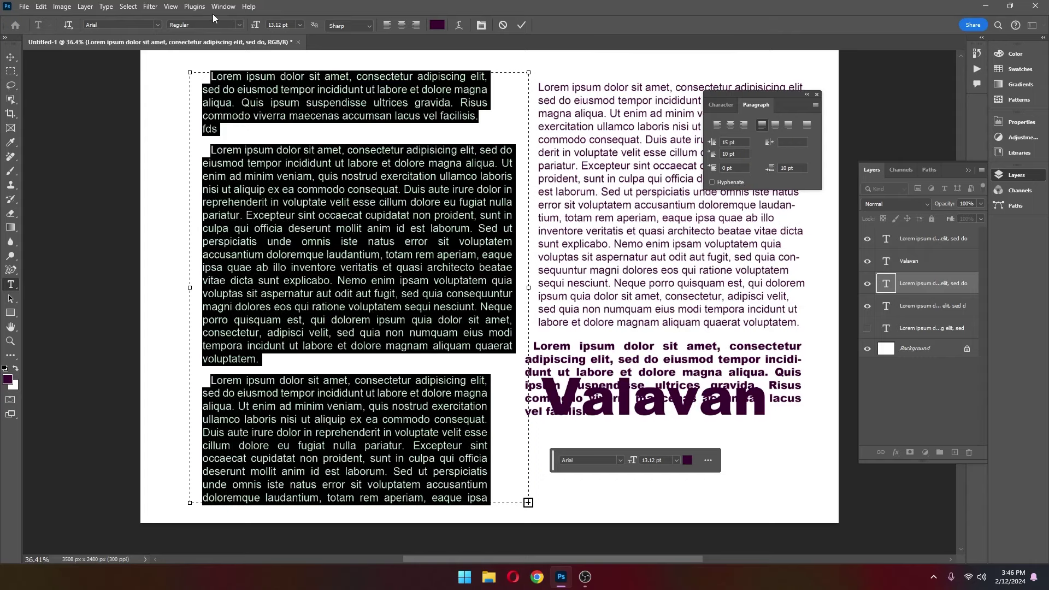
pyautogui.click(221, 6)
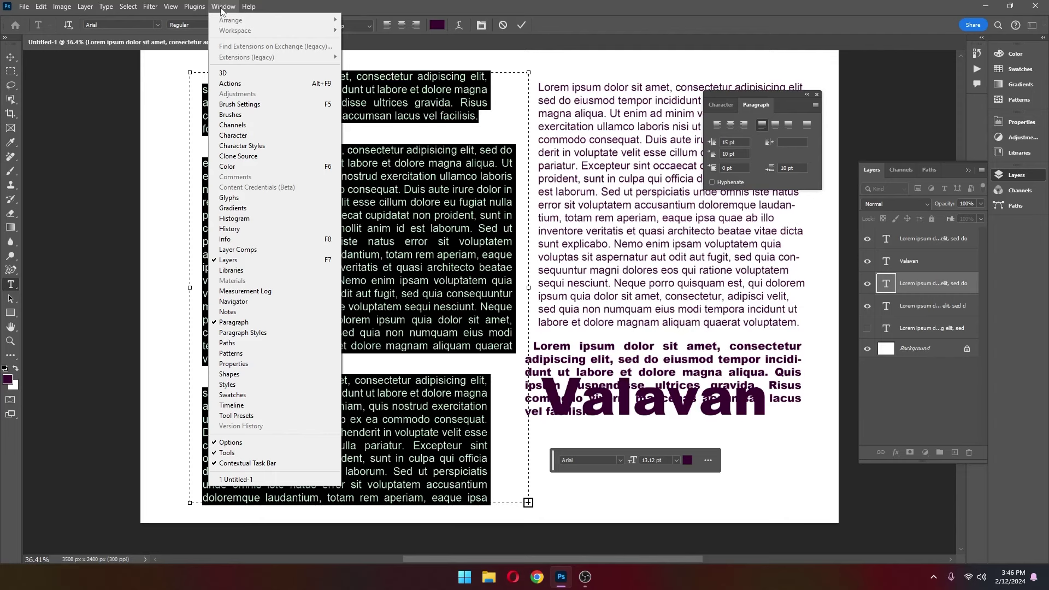
pyautogui.click(432, 259)
pyautogui.click(438, 219)
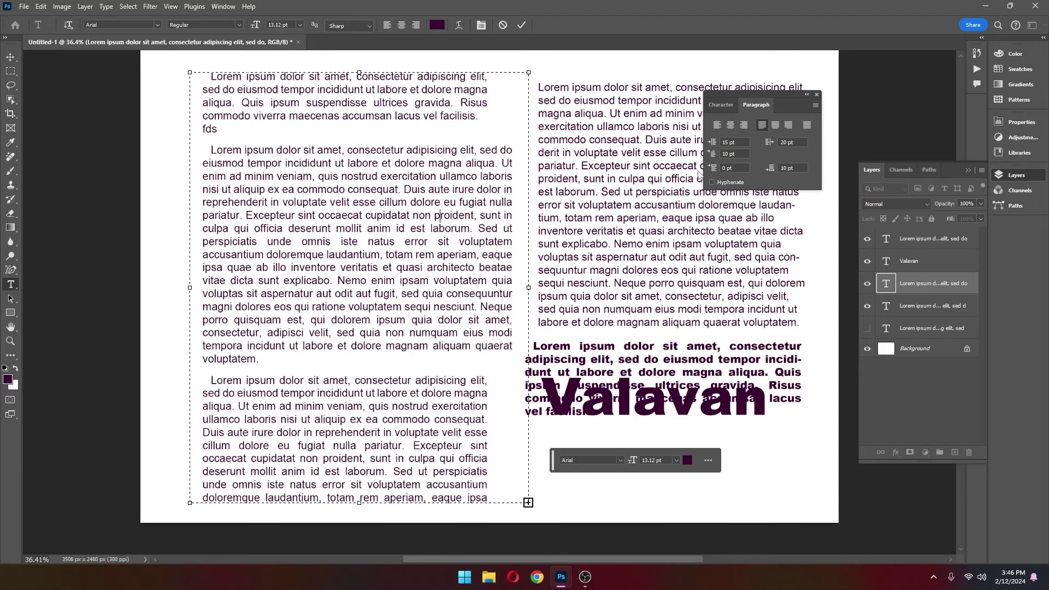
pyautogui.hotkey('ctrl', 'a')
# Set the left column's left, right and first-line indents to 0 pt and commit
pyautogui.press('Tab')
pyautogui.write('0')
pyautogui.press('Tab')
pyautogui.write('0')
pyautogui.press('Return')
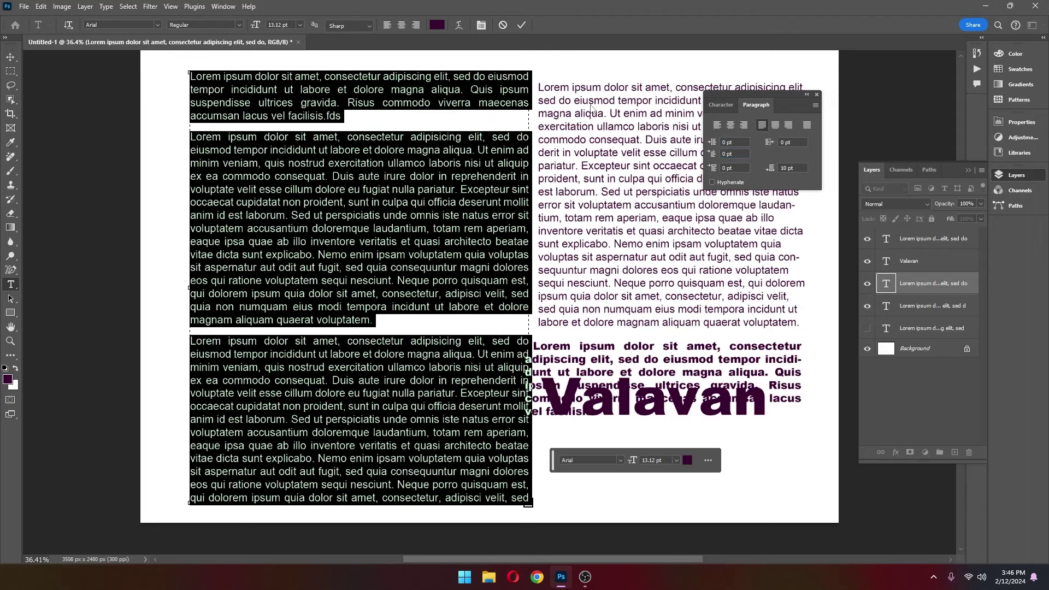
pyautogui.hotkey('ctrl', 'Return')
pyautogui.press('v')
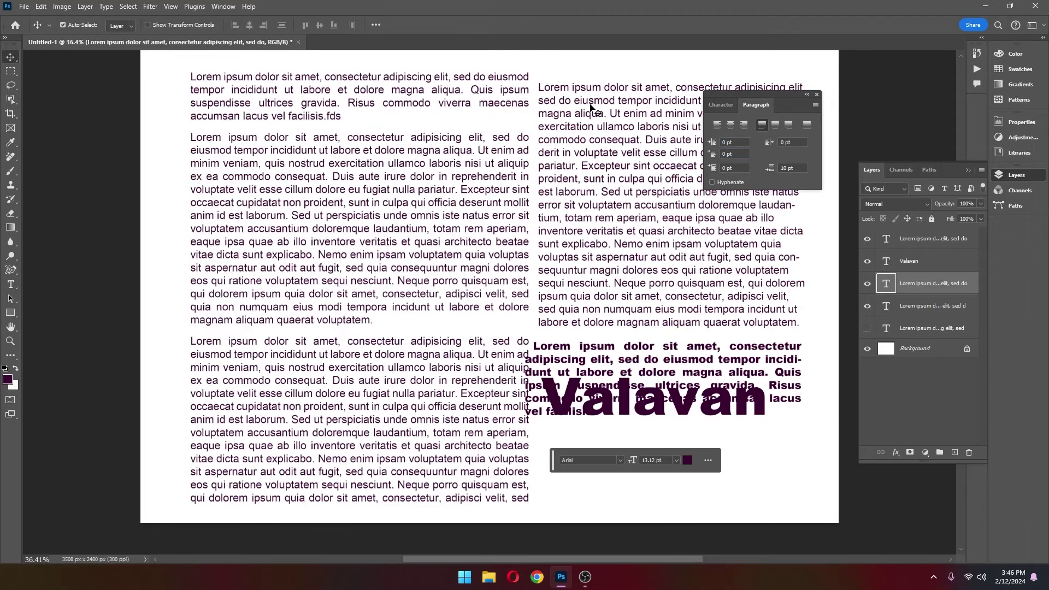